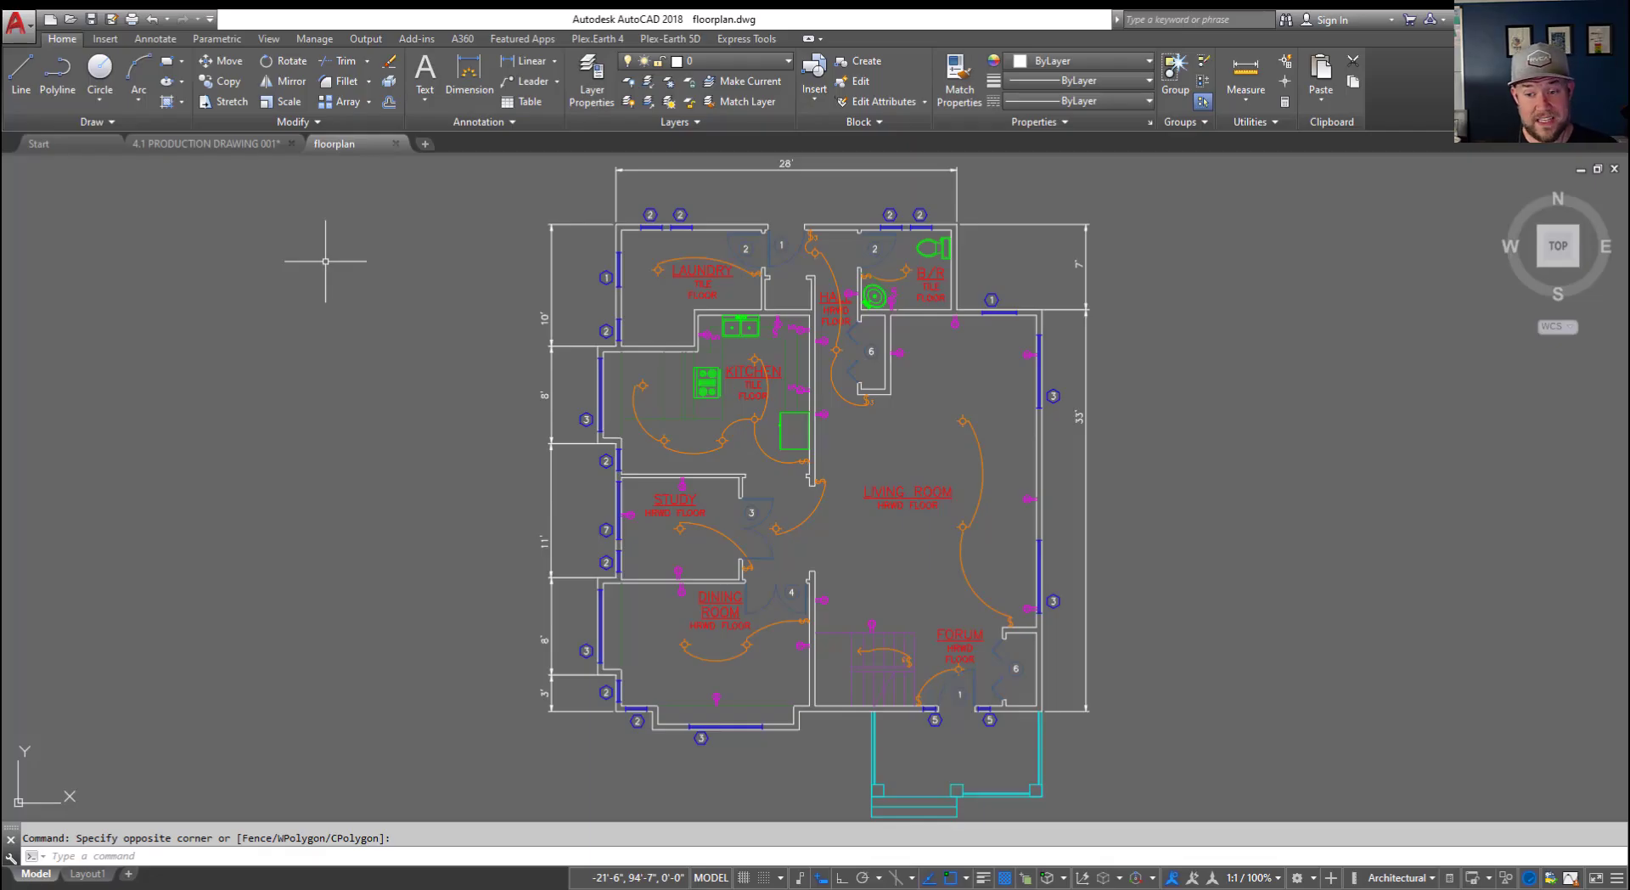
Cancel the unfinished selection window and shift the floor plan view slightly left
{"action": "key", "text": "Escape"}
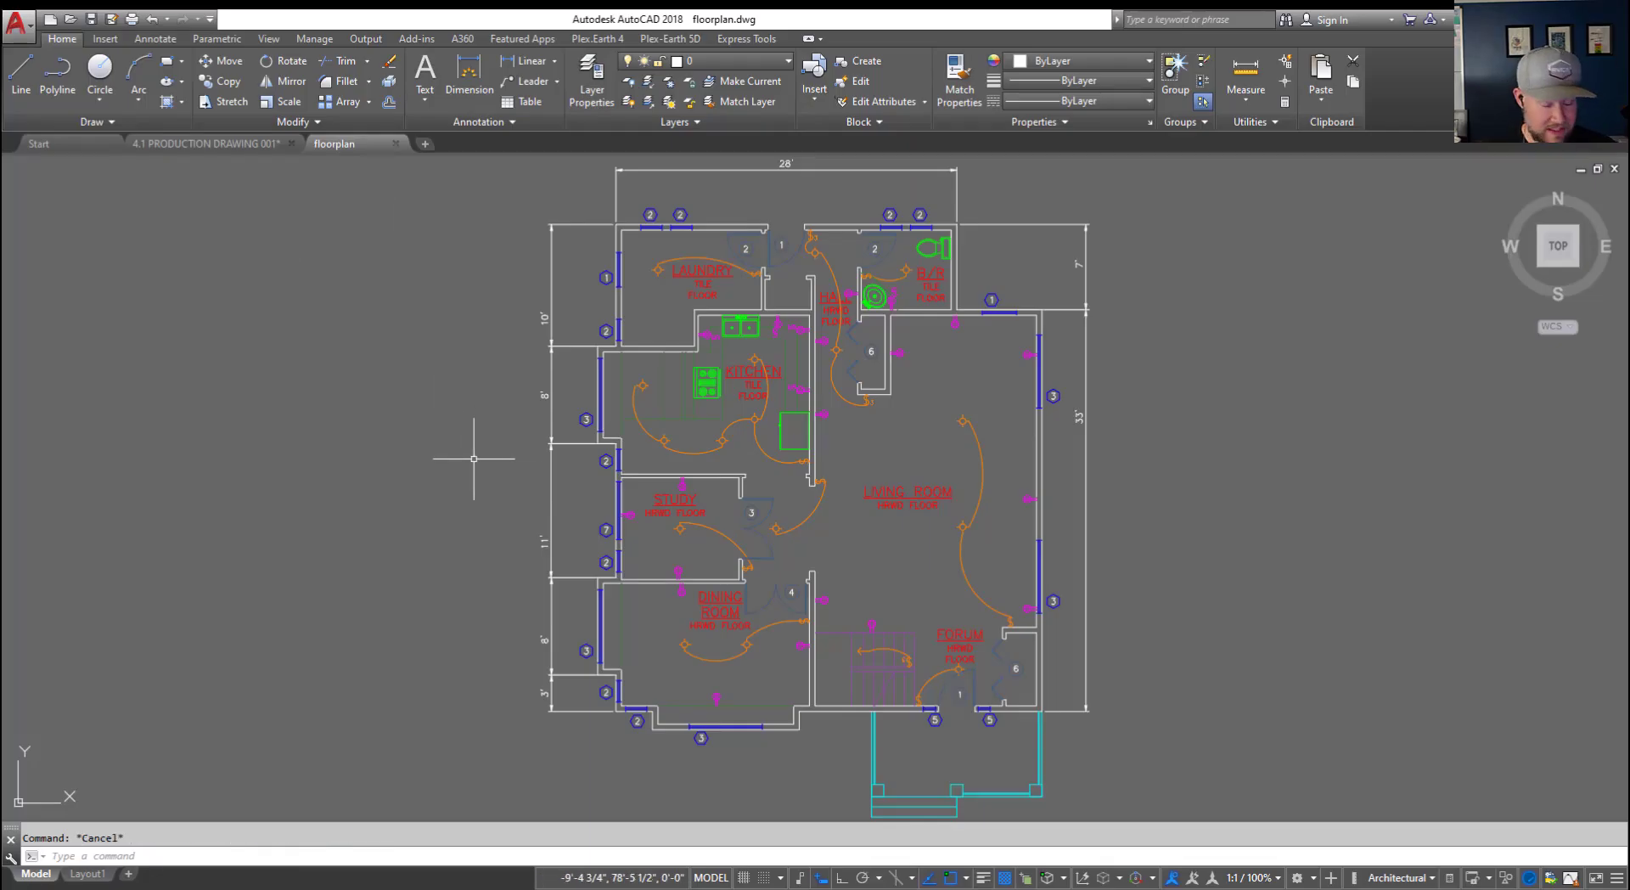
{"action": "middle_click_drag", "start_coordinate": [538, 463], "coordinate": [443, 465]}
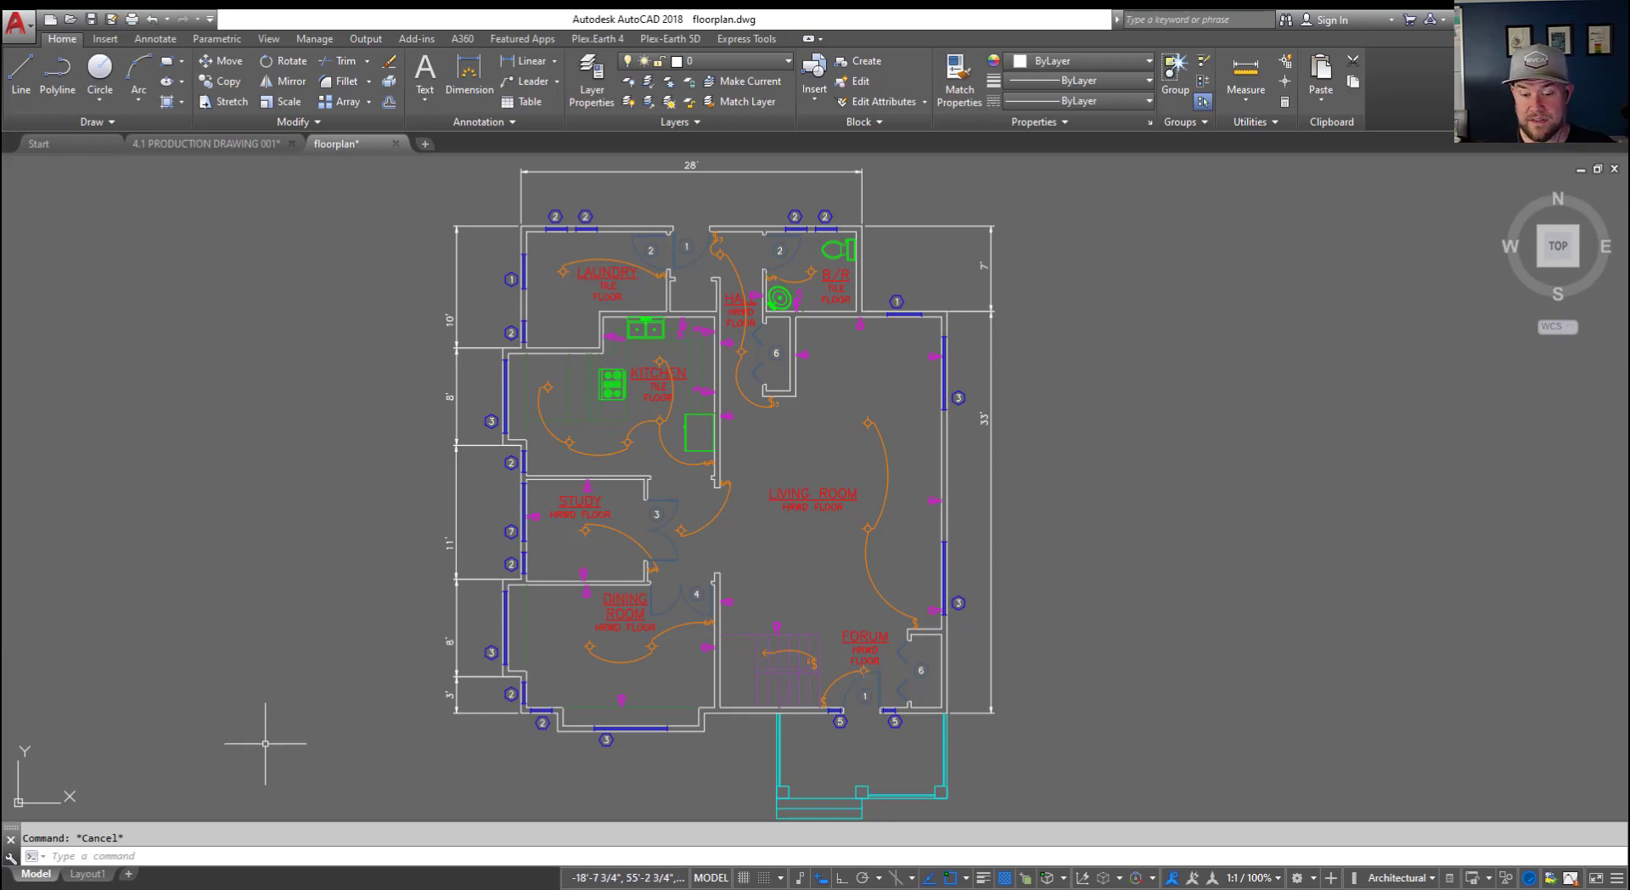
{"action": "left_click", "coordinate": [87, 875]}
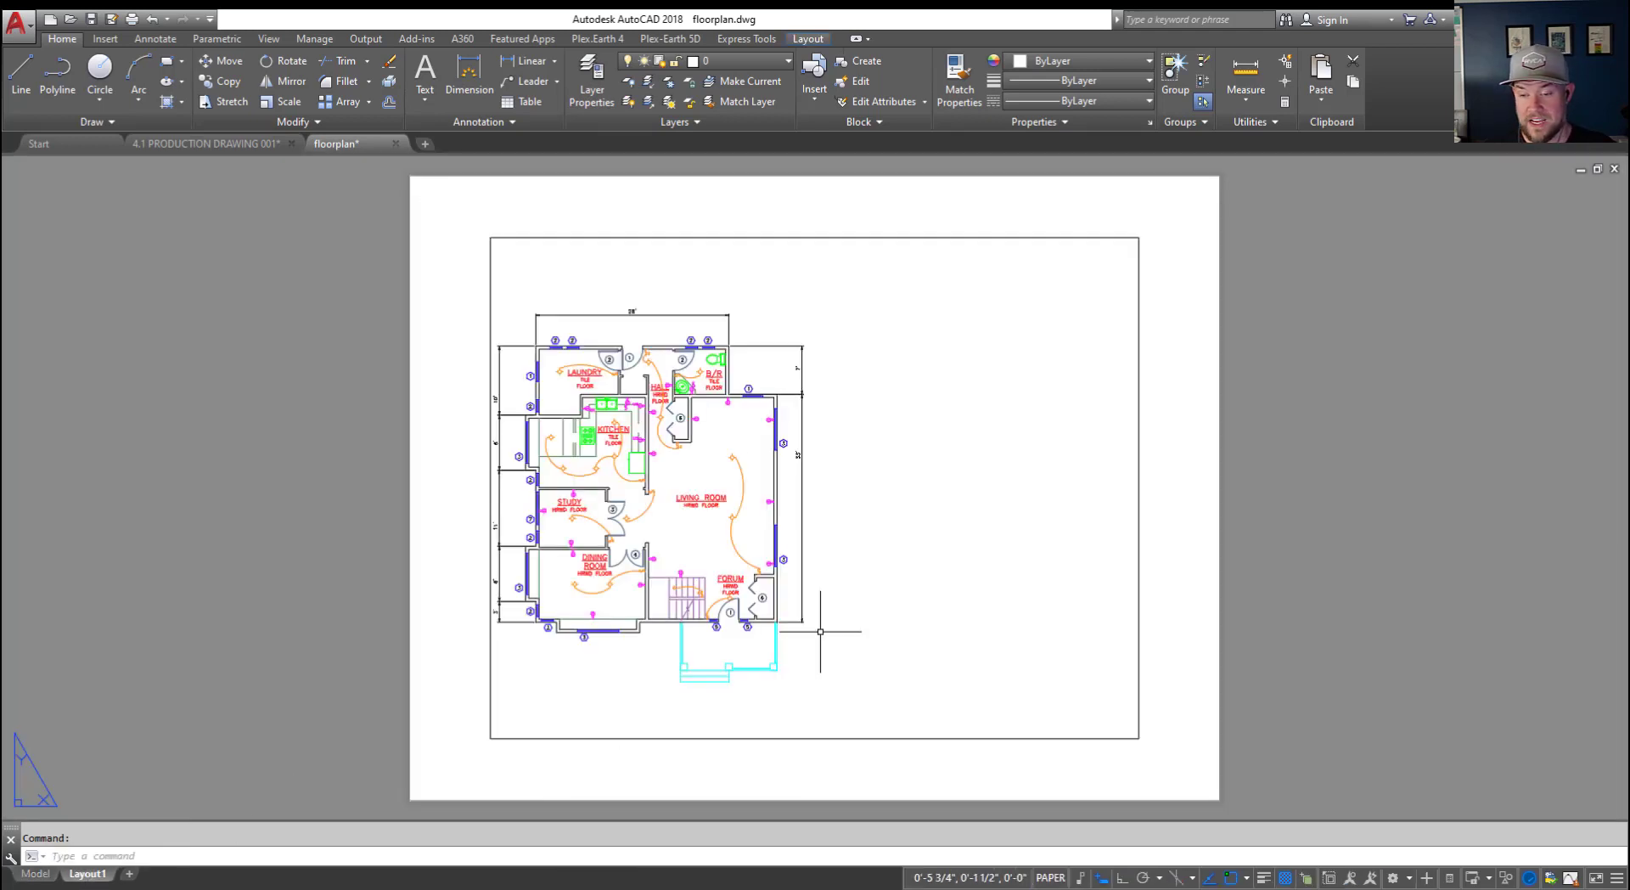
{"action": "mouse_move", "coordinate": [843, 448]}
{"action": "middle_mouse_down"}
{"action": "mouse_move", "coordinate": [752, 479]}
{"action": "mouse_move", "coordinate": [710, 392]}
{"action": "middle_mouse_up"}
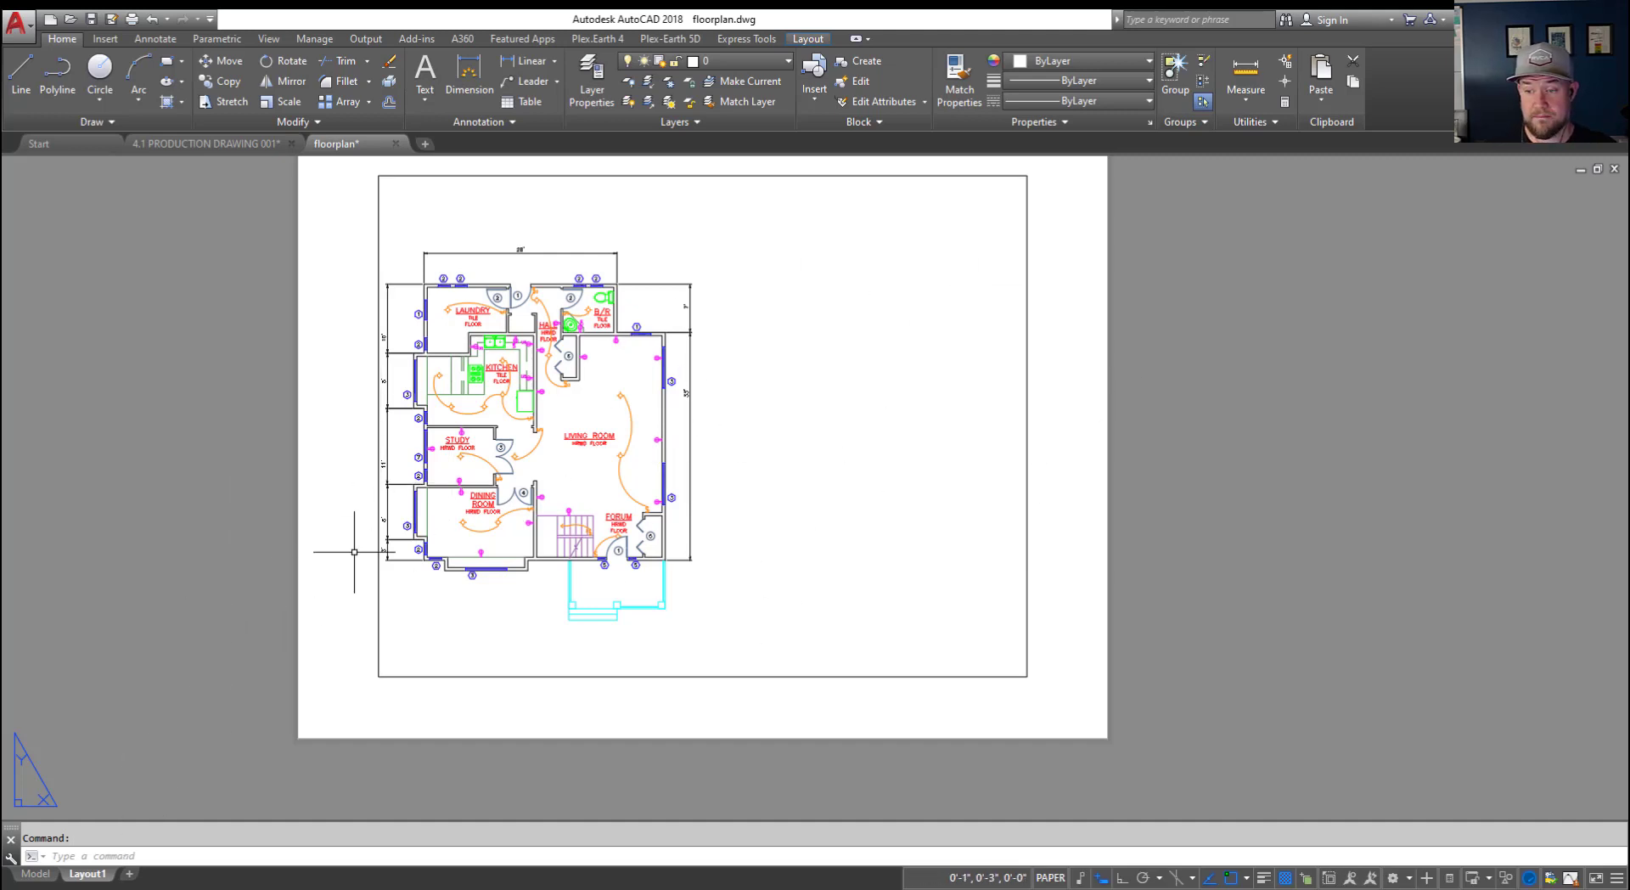
{"action": "left_click", "coordinate": [204, 143]}
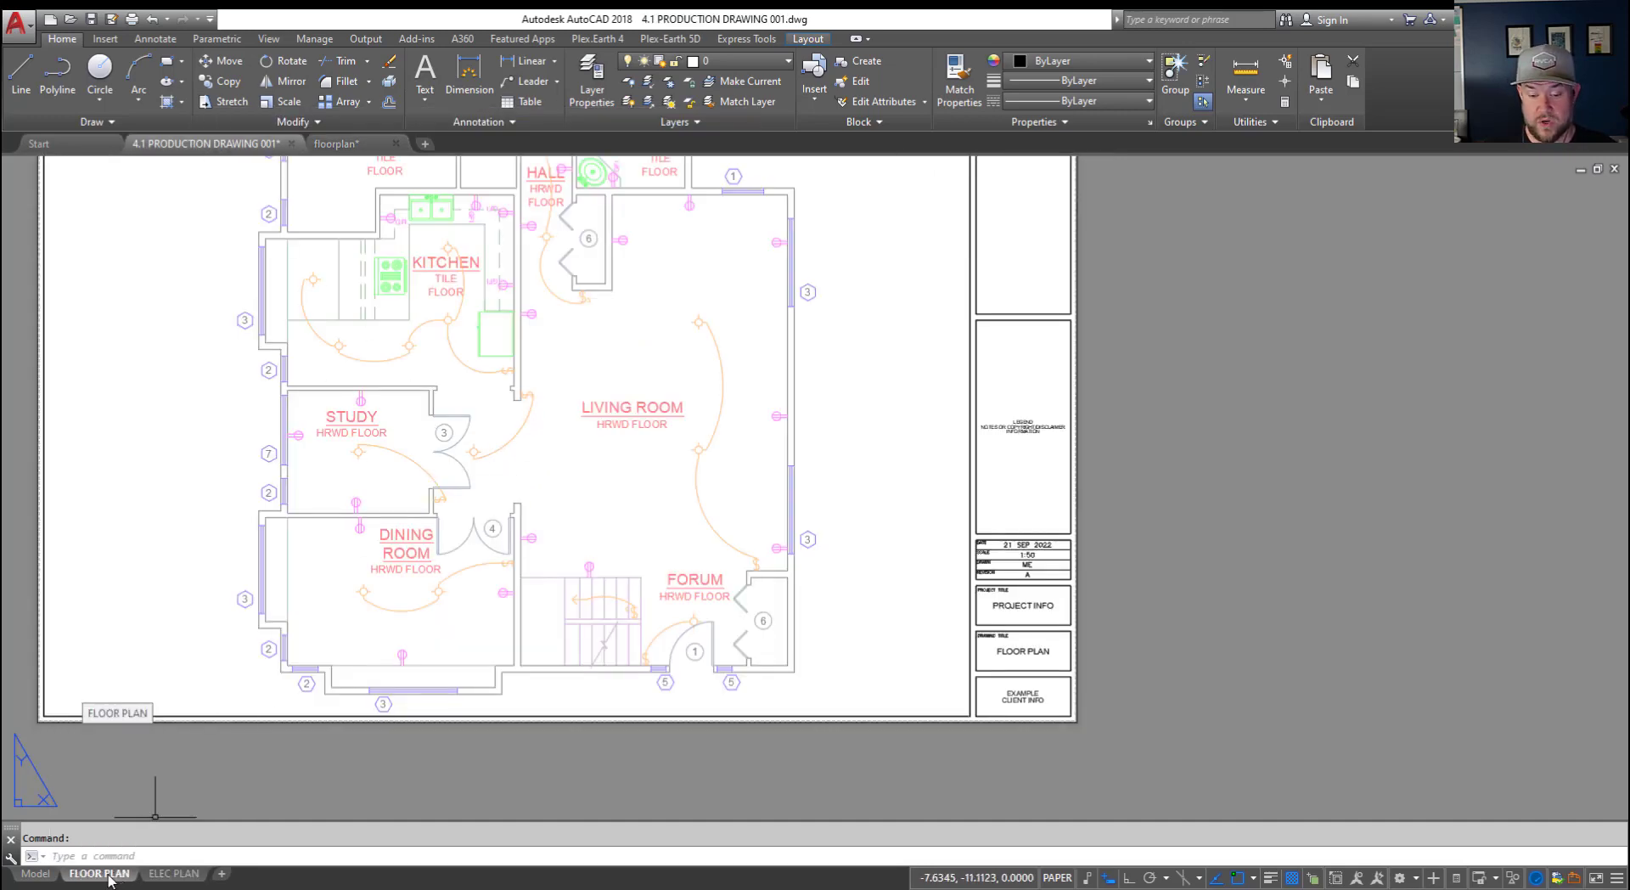
{"action": "mouse_move", "coordinate": [174, 883]}
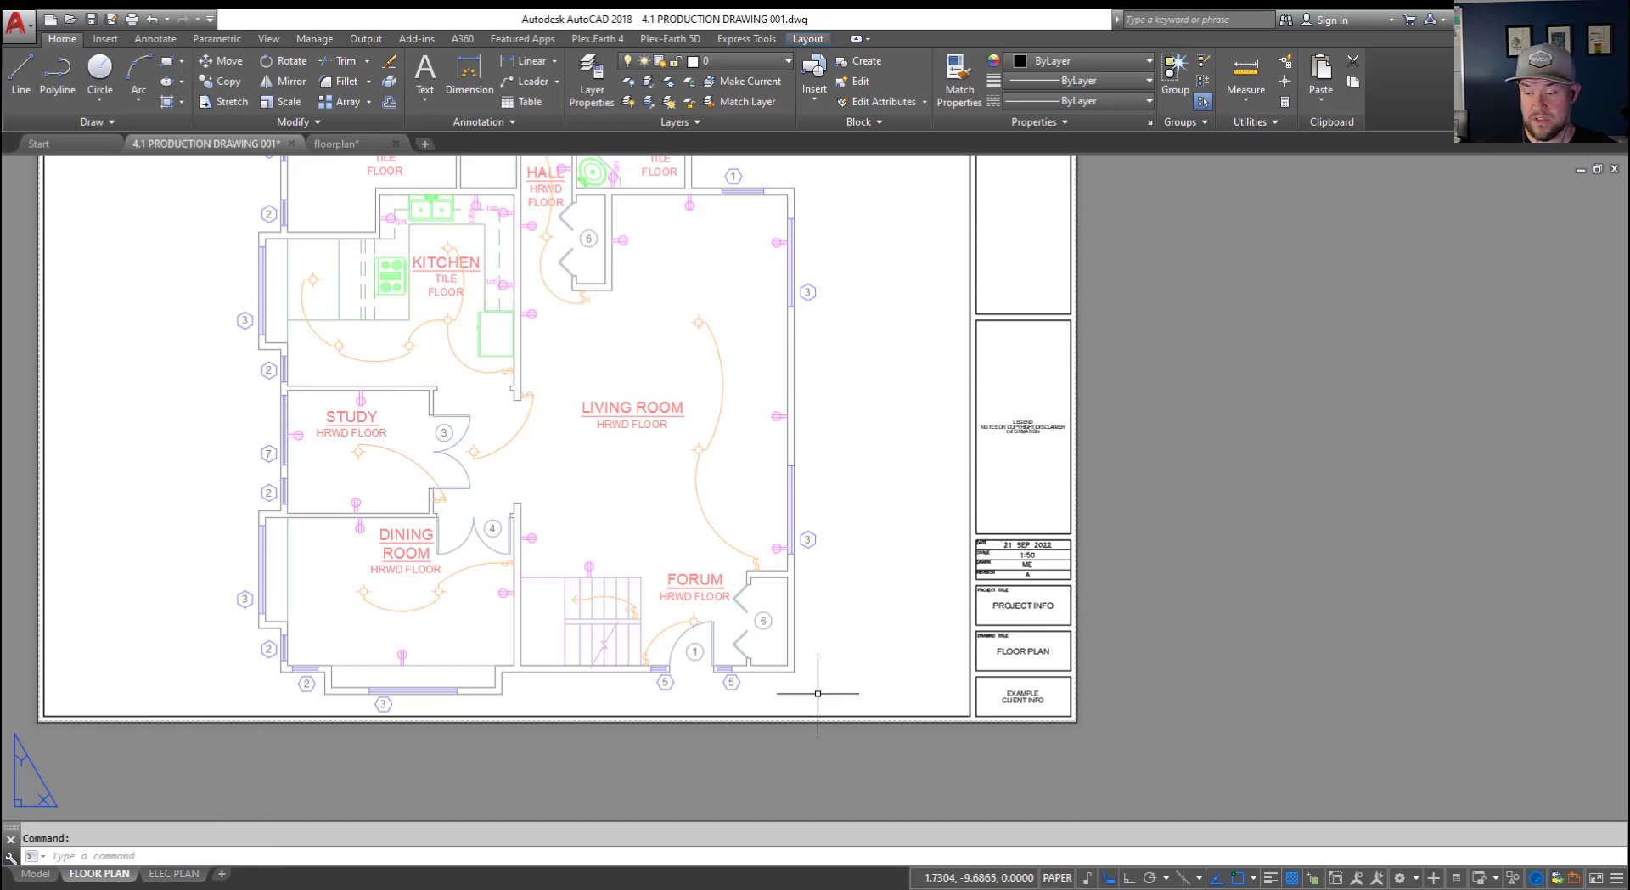
{"action": "middle_click_drag", "start_coordinate": [956, 473], "coordinate": [1029, 563]}
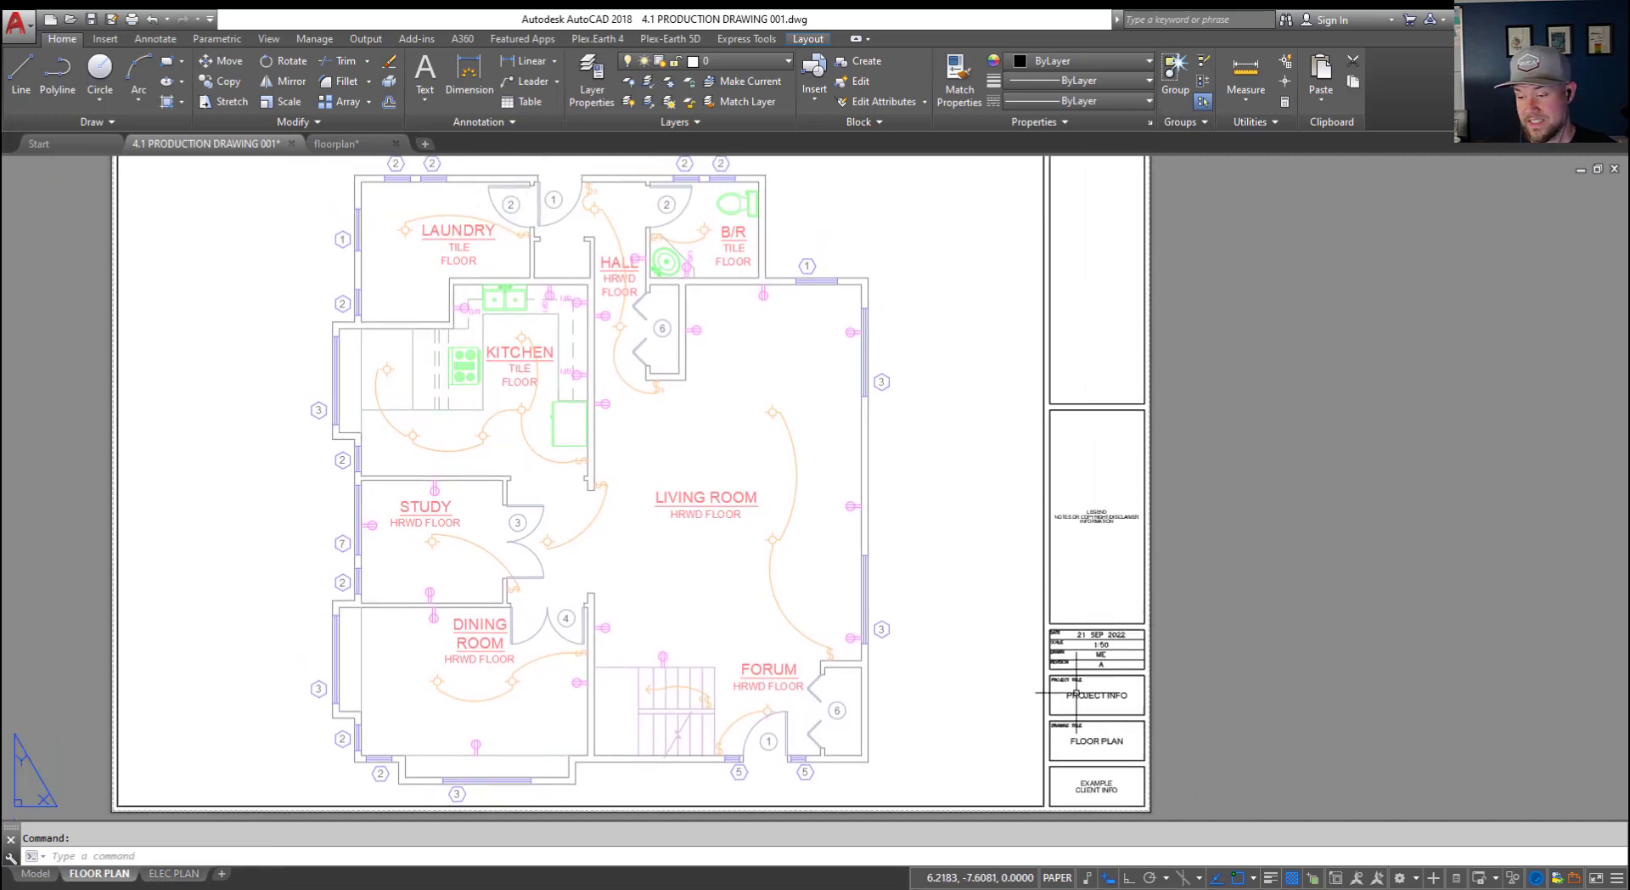
{"action": "scroll", "coordinate": [1095, 760], "scroll_direction": "up", "scroll_amount": 2}
{"action": "scroll", "coordinate": [959, 692], "scroll_direction": "down", "scroll_amount": 2}
{"action": "scroll", "coordinate": [823, 416], "scroll_direction": "down", "scroll_amount": 2}
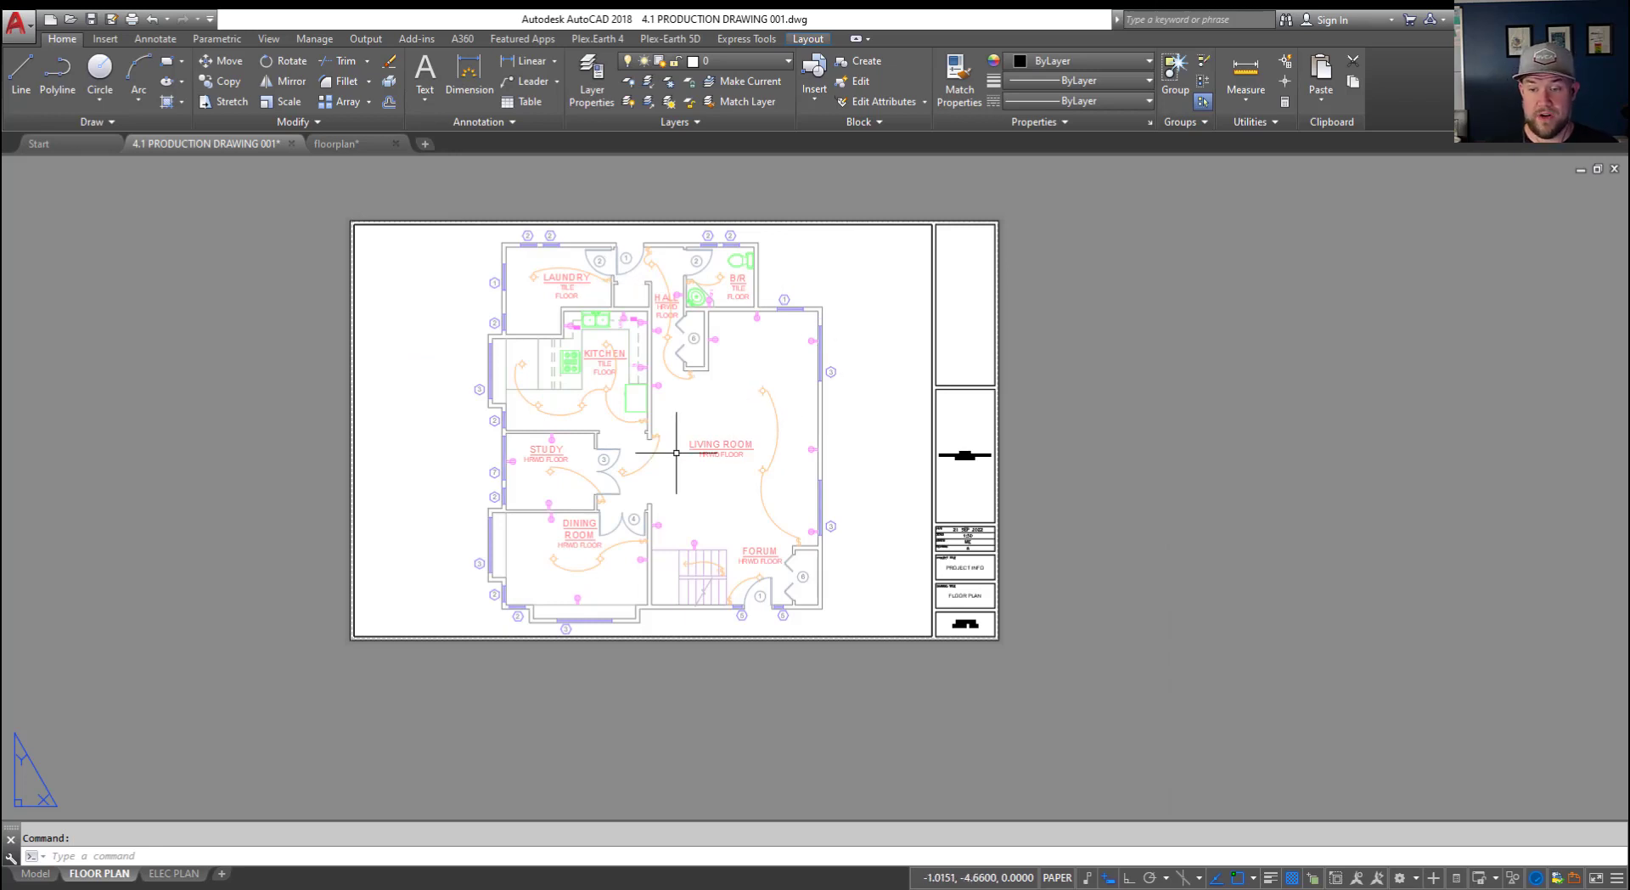
Start a new layout From Template on Layout1, listing Drawing (*.dwg) files
{"action": "left_click", "coordinate": [356, 144]}
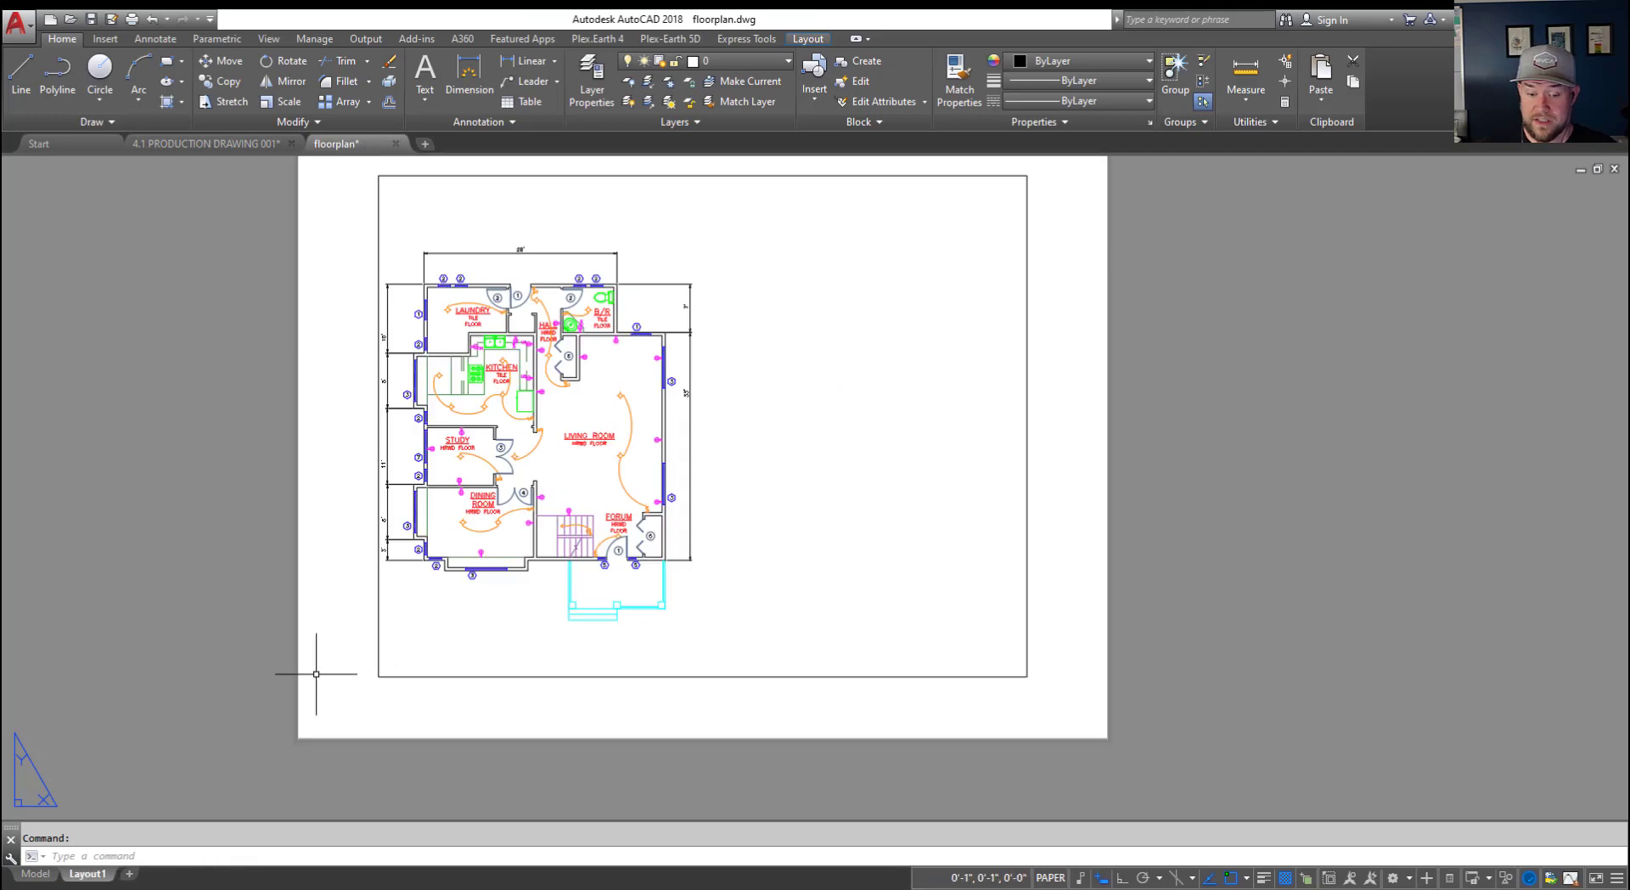
{"action": "right_click", "coordinate": [95, 880]}
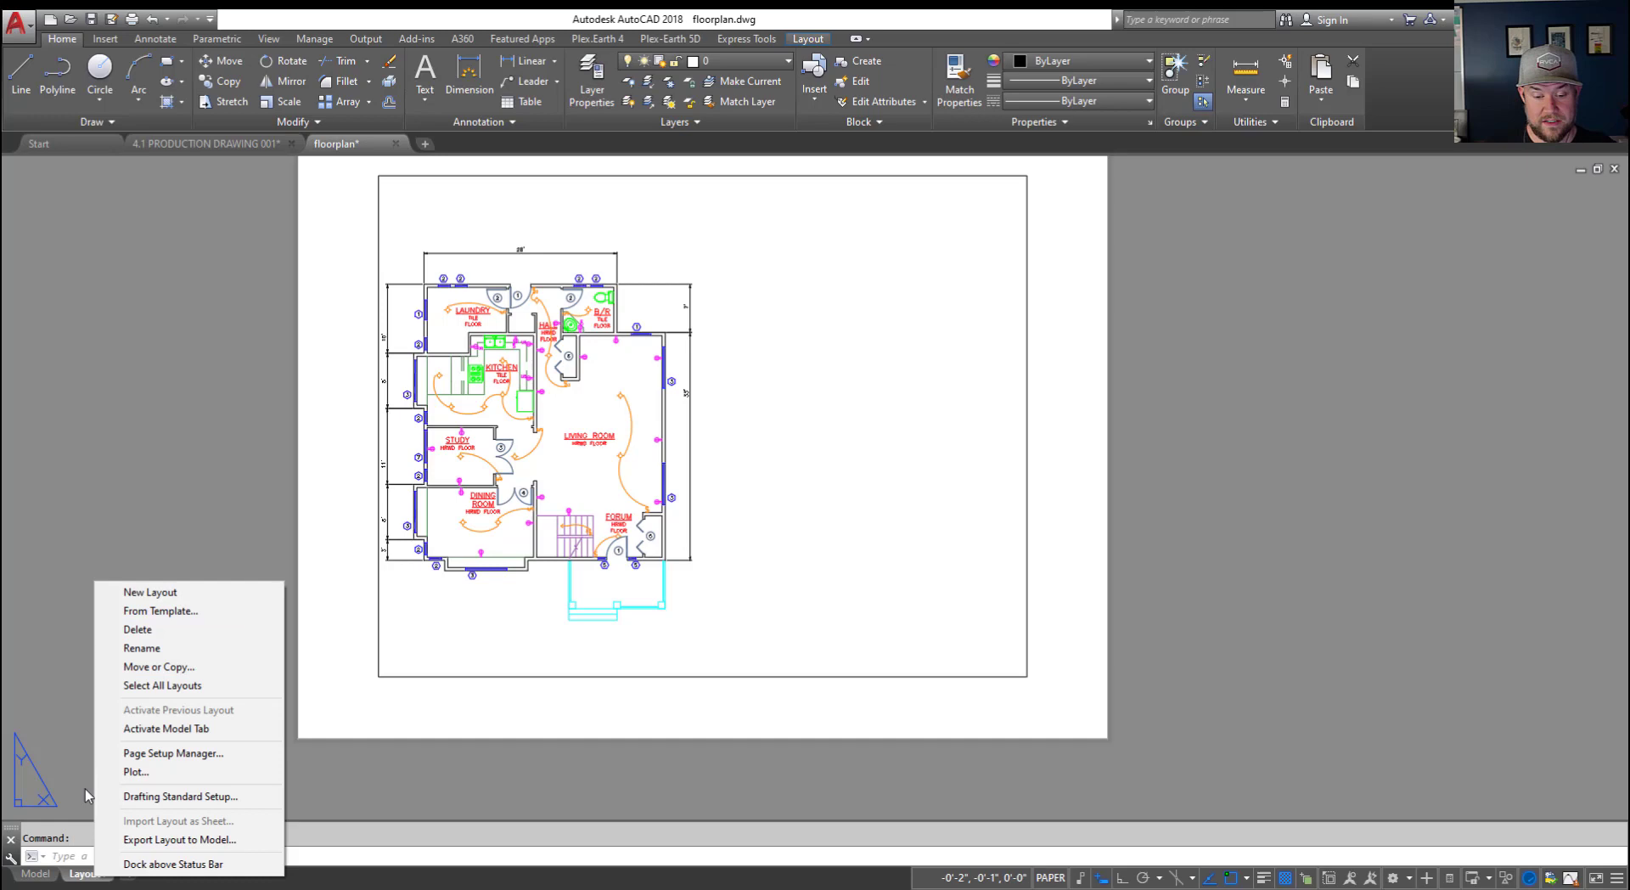
{"action": "left_click", "coordinate": [168, 612]}
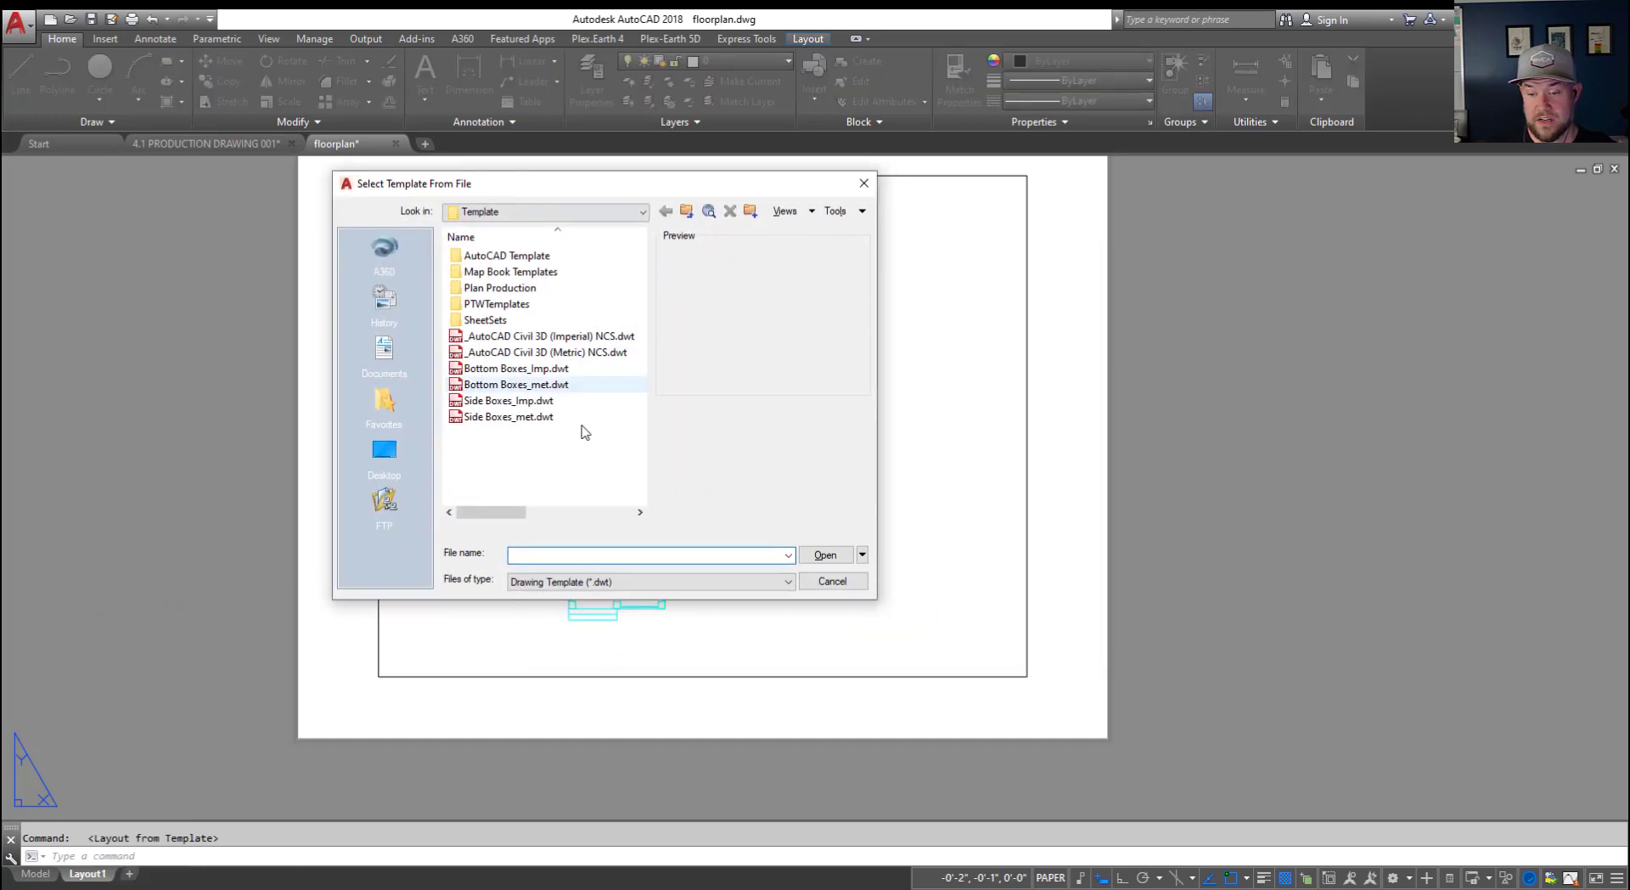
{"action": "left_click", "coordinate": [587, 585]}
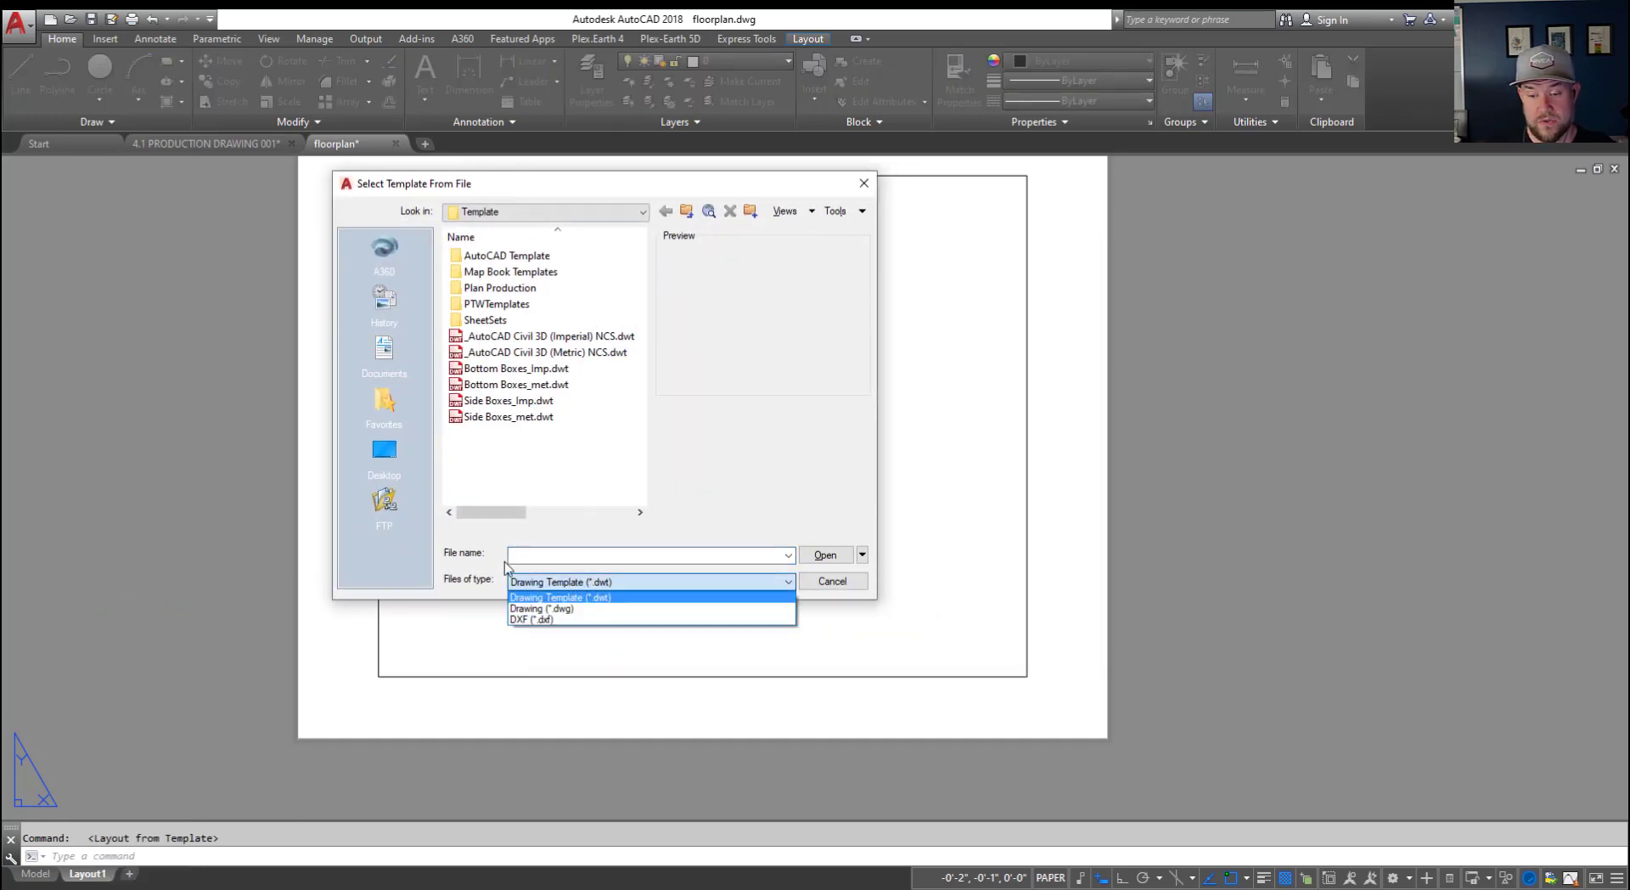
{"action": "left_click", "coordinate": [540, 608]}
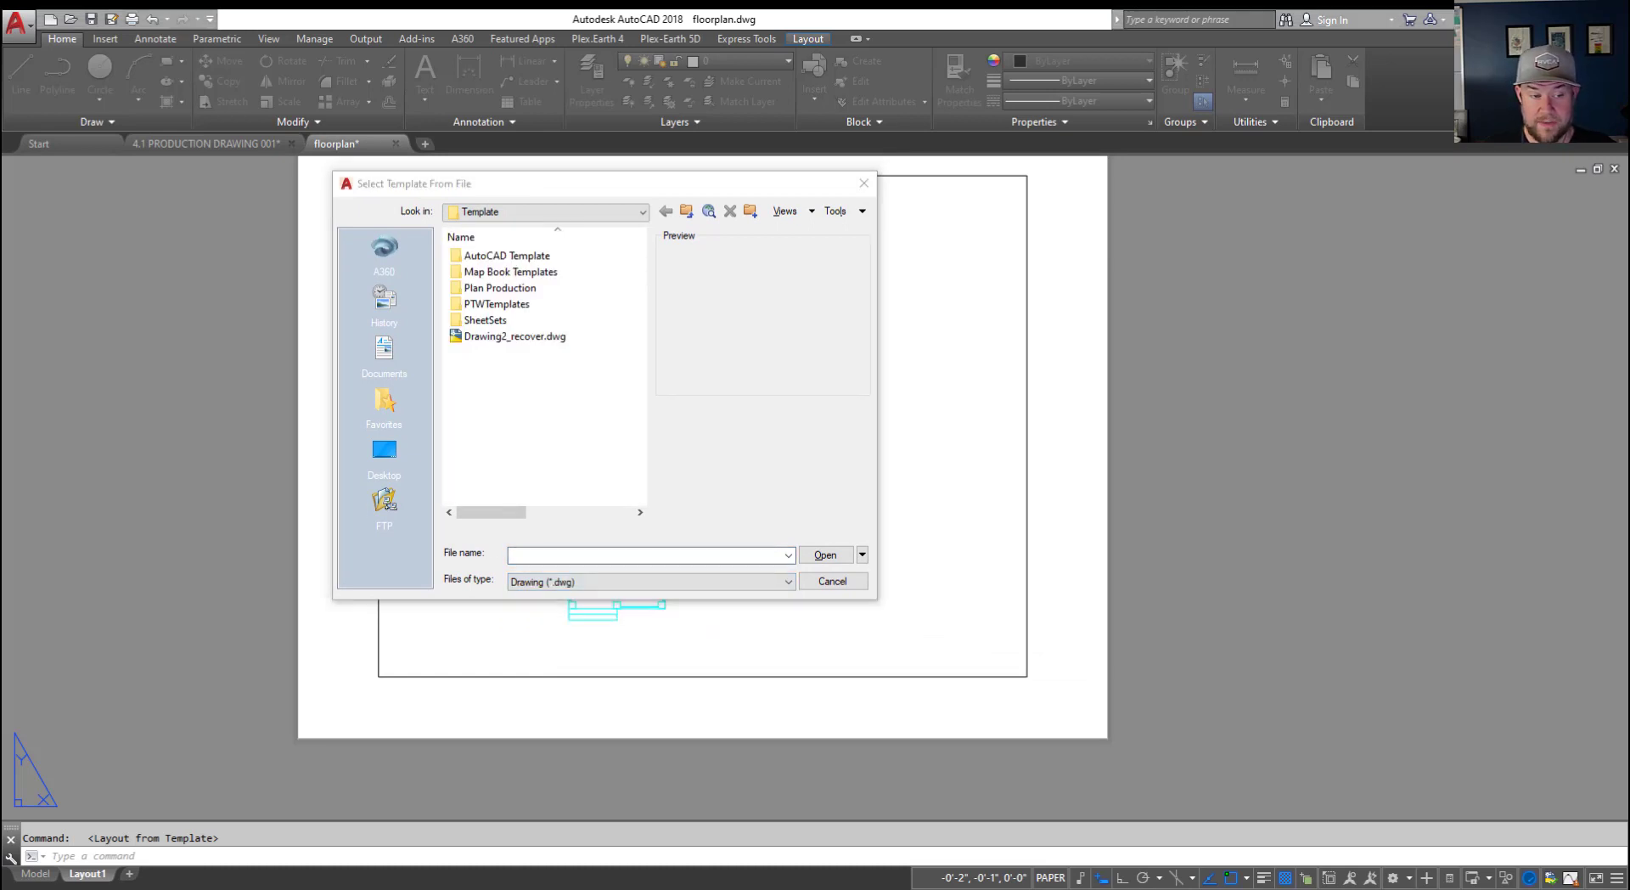
Copy the Example Files folder path from the Explorer window
{"action": "left_click_drag", "start_coordinate": [0, 199], "coordinate": [654, 199]}
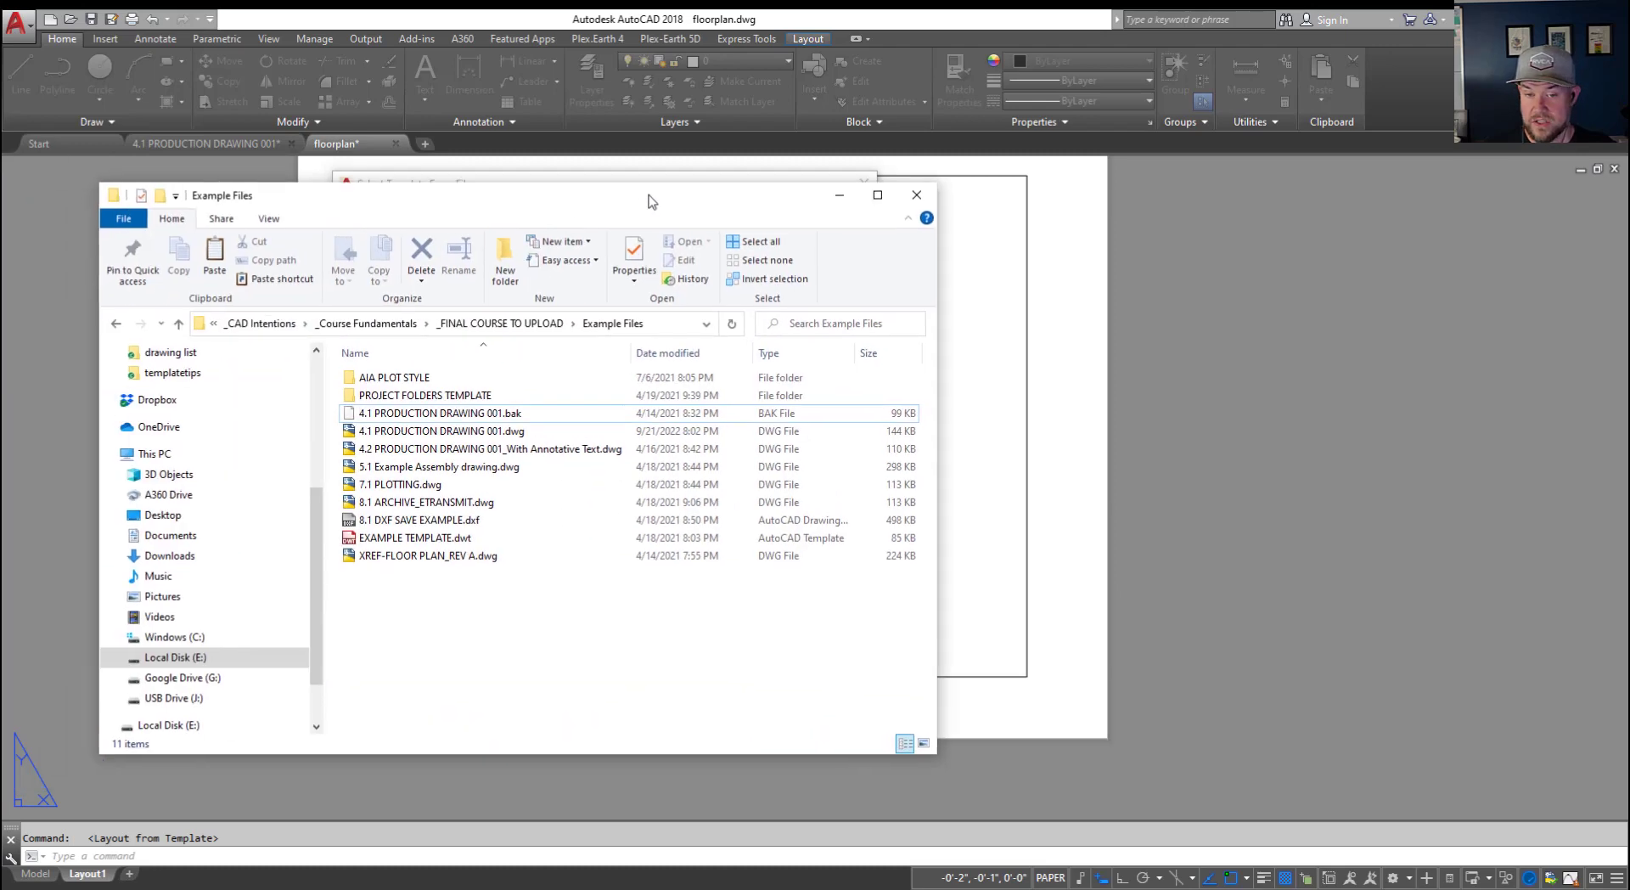
{"action": "left_click", "coordinate": [662, 332]}
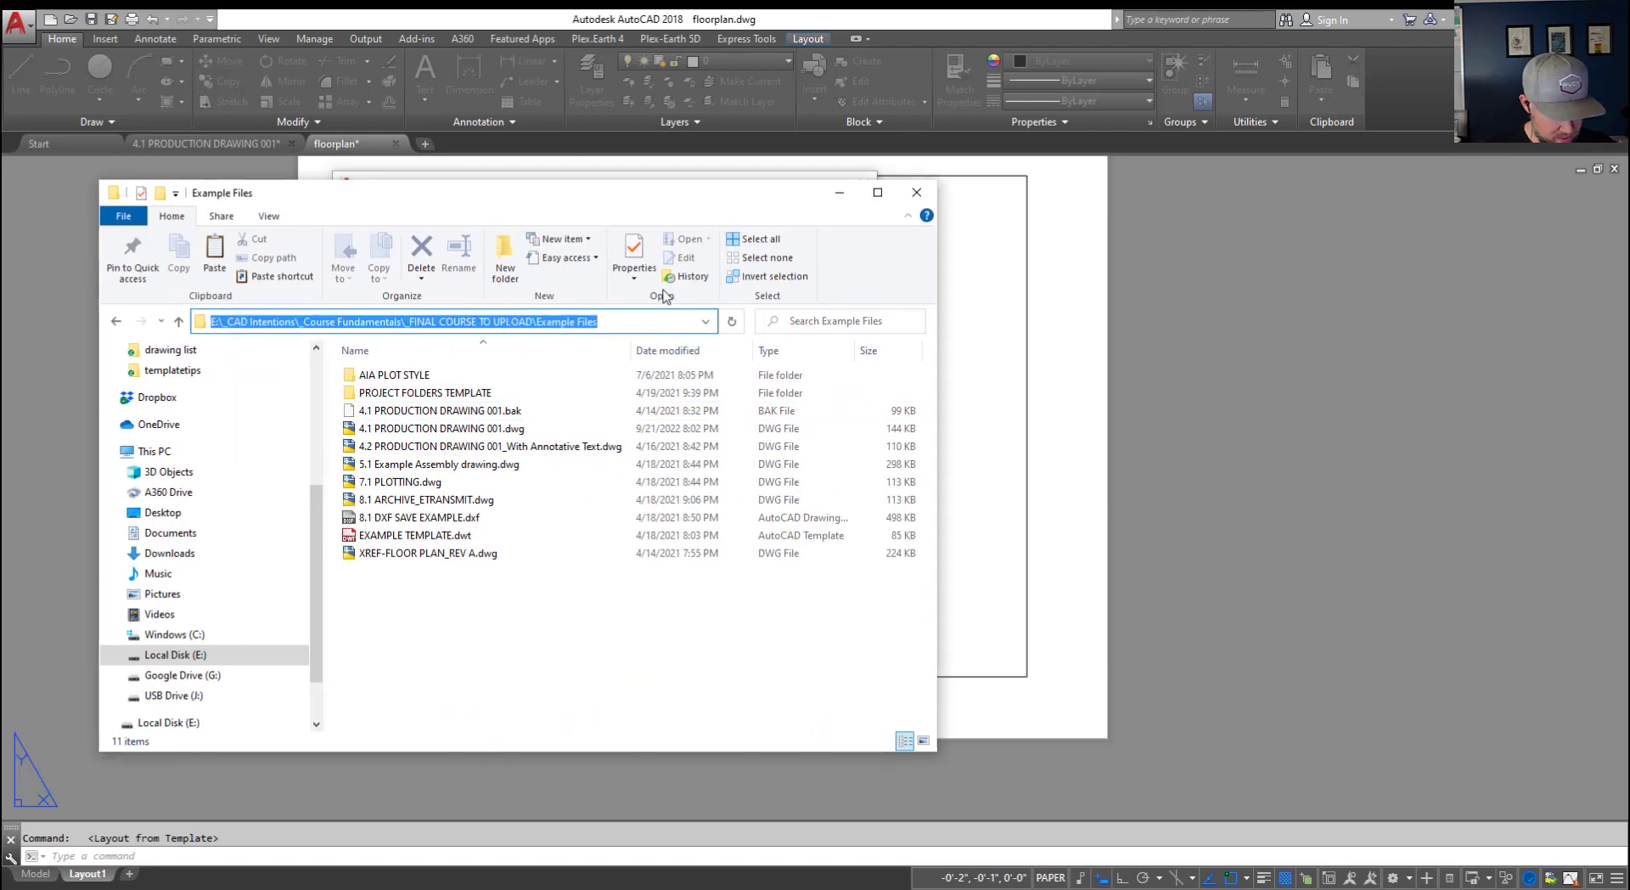
{"action": "left_click_drag", "start_coordinate": [641, 202], "coordinate": [4, 333]}
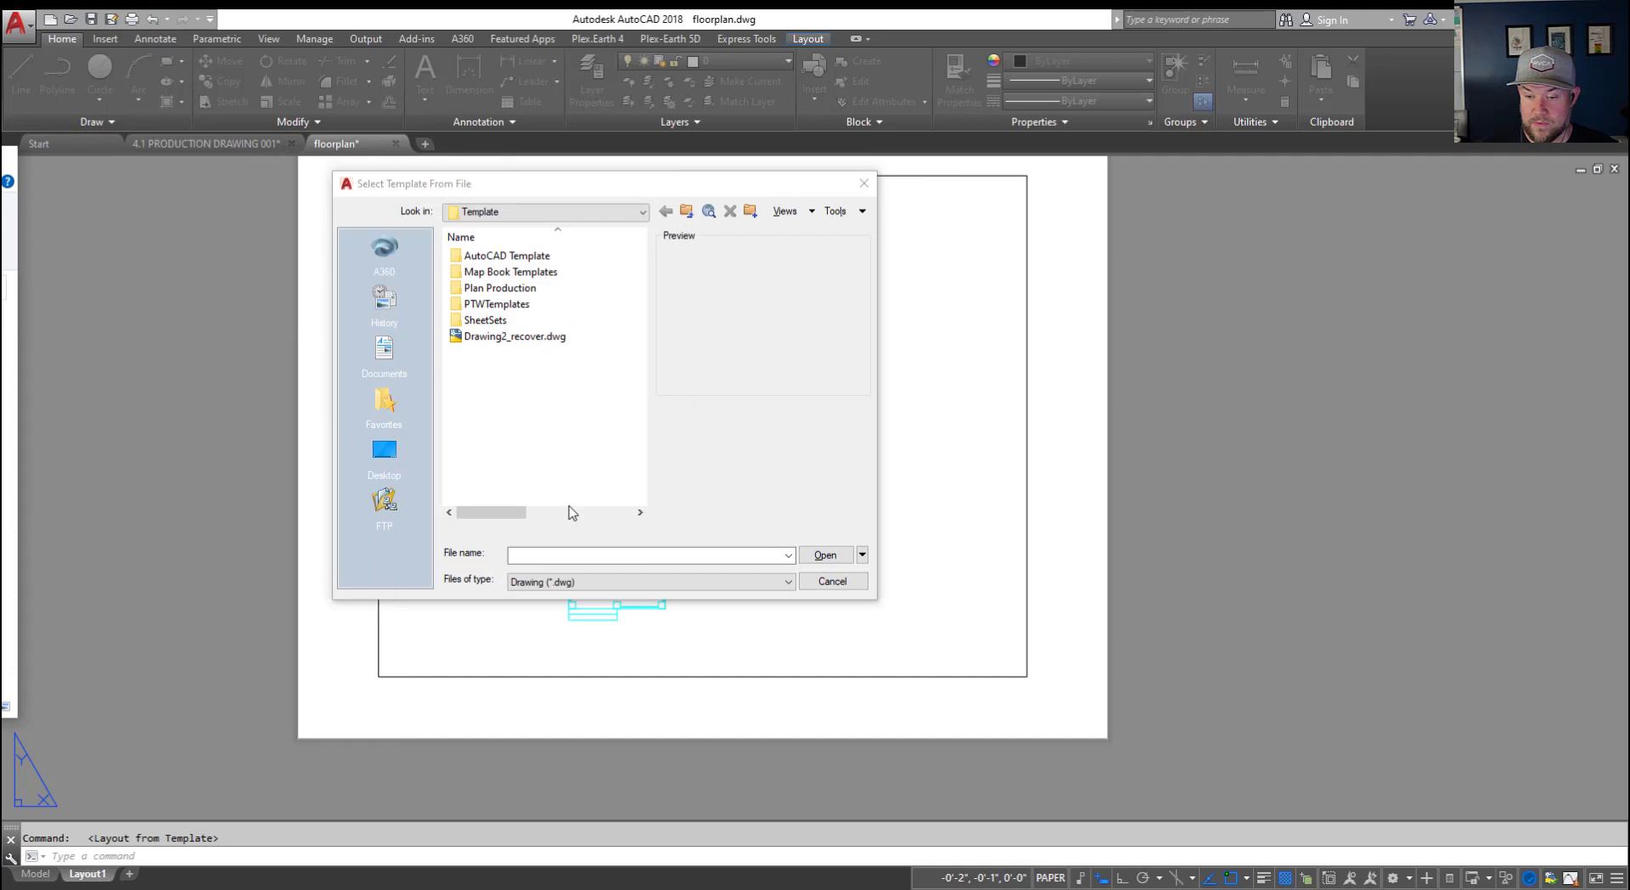
Browse to the pasted Example Files path and choose 4.1 PRODUCTION DRAWING 001.dwg as the template
{"action": "left_click", "coordinate": [573, 555]}
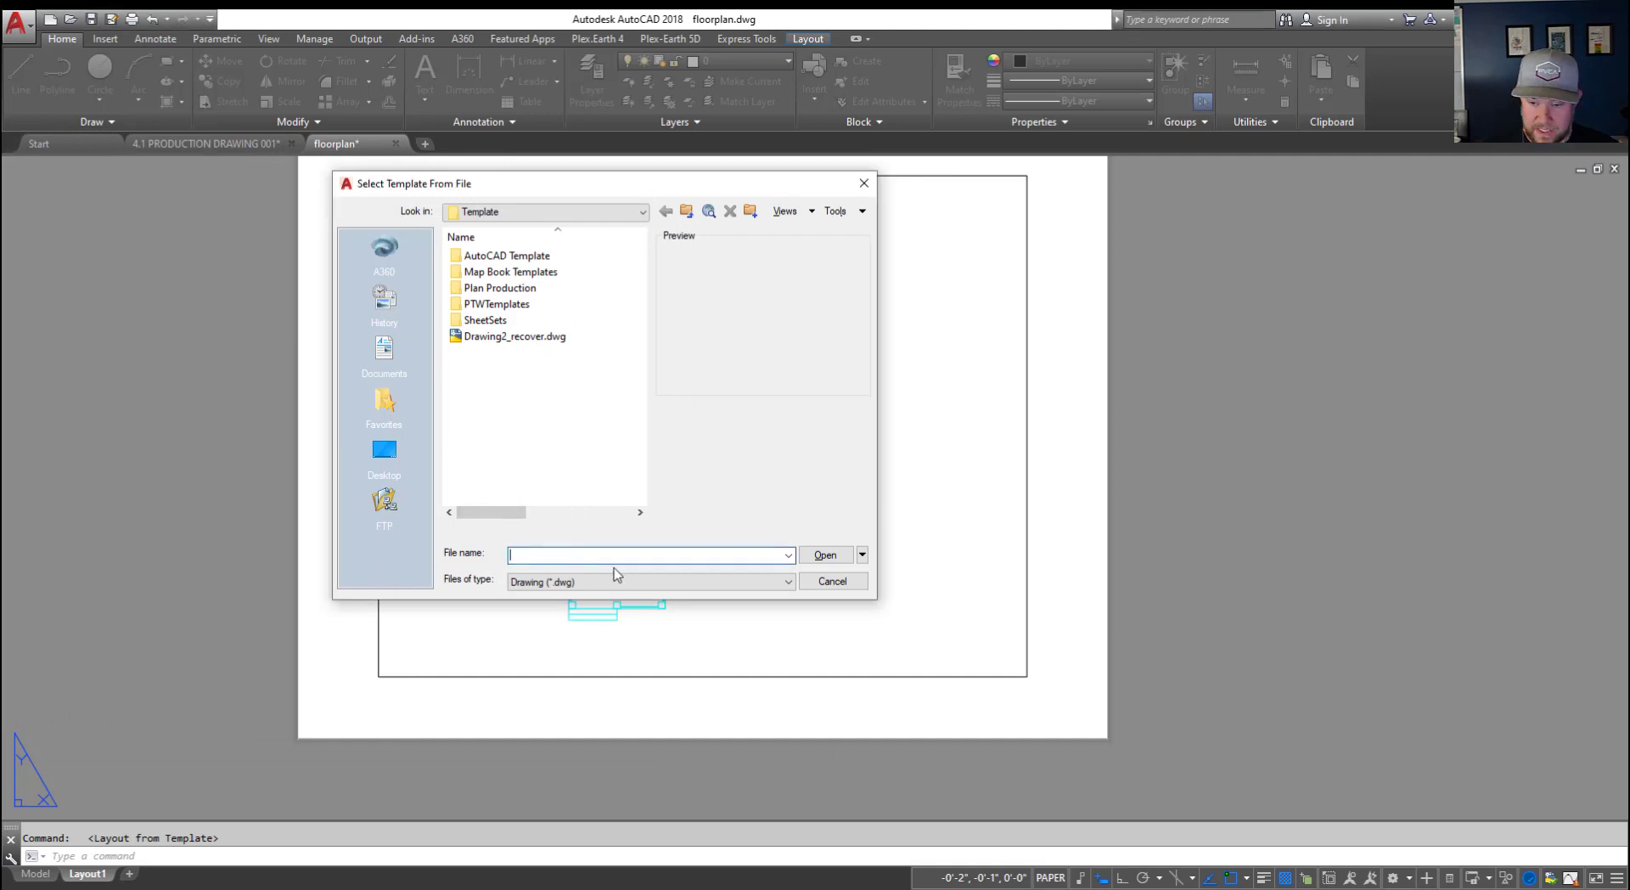
{"action": "key", "text": "ctrl+v"}
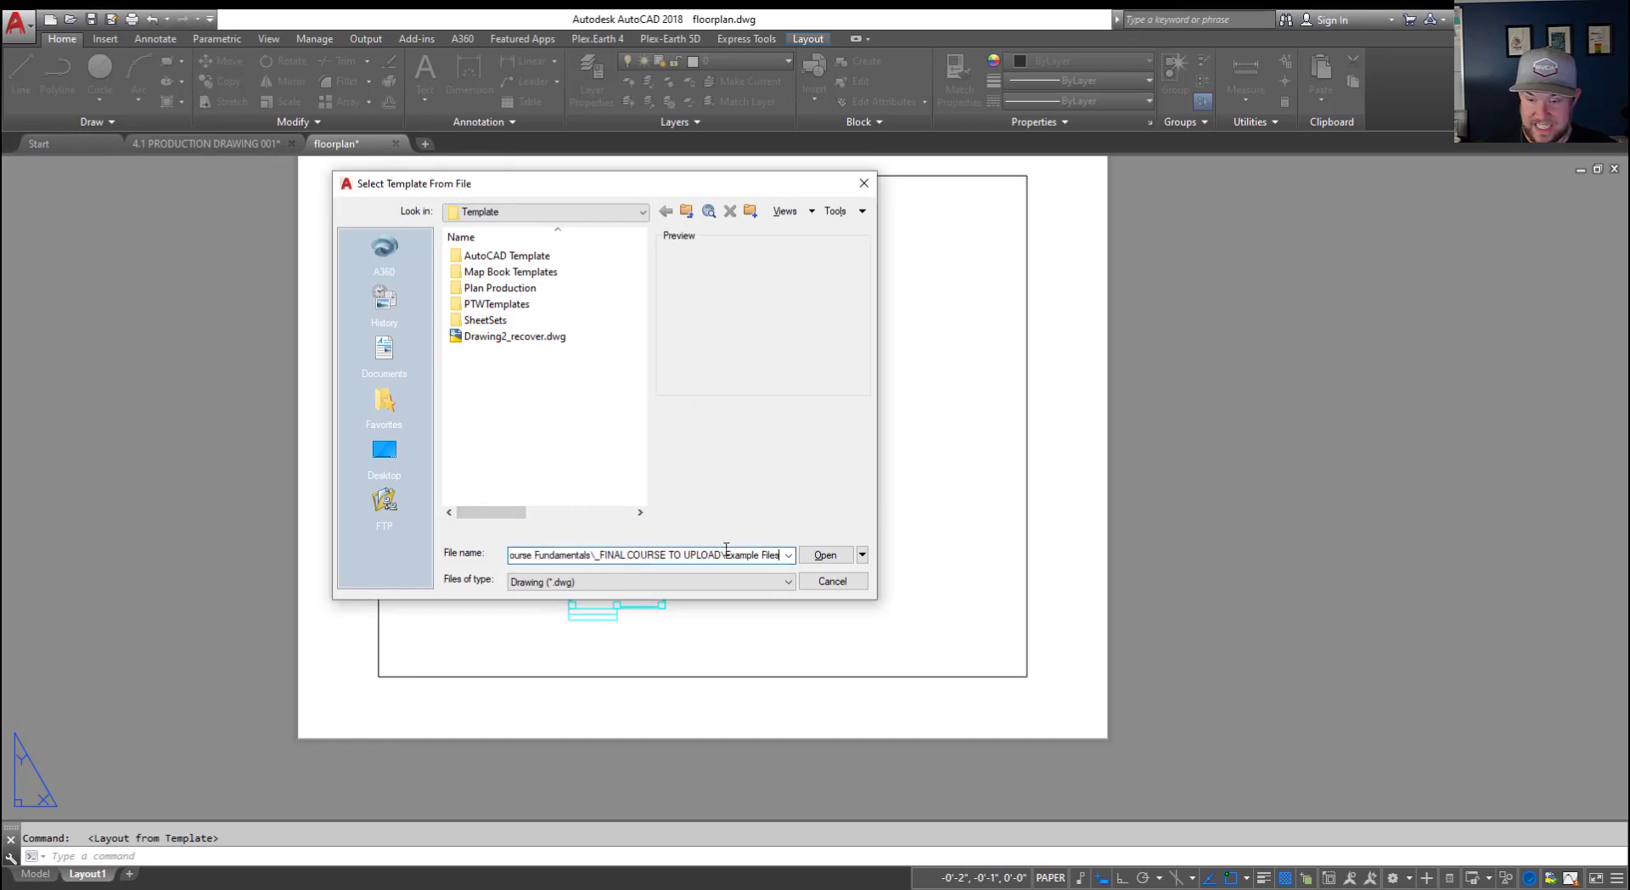
{"action": "left_click", "coordinate": [824, 558]}
{"action": "left_click", "coordinate": [547, 288]}
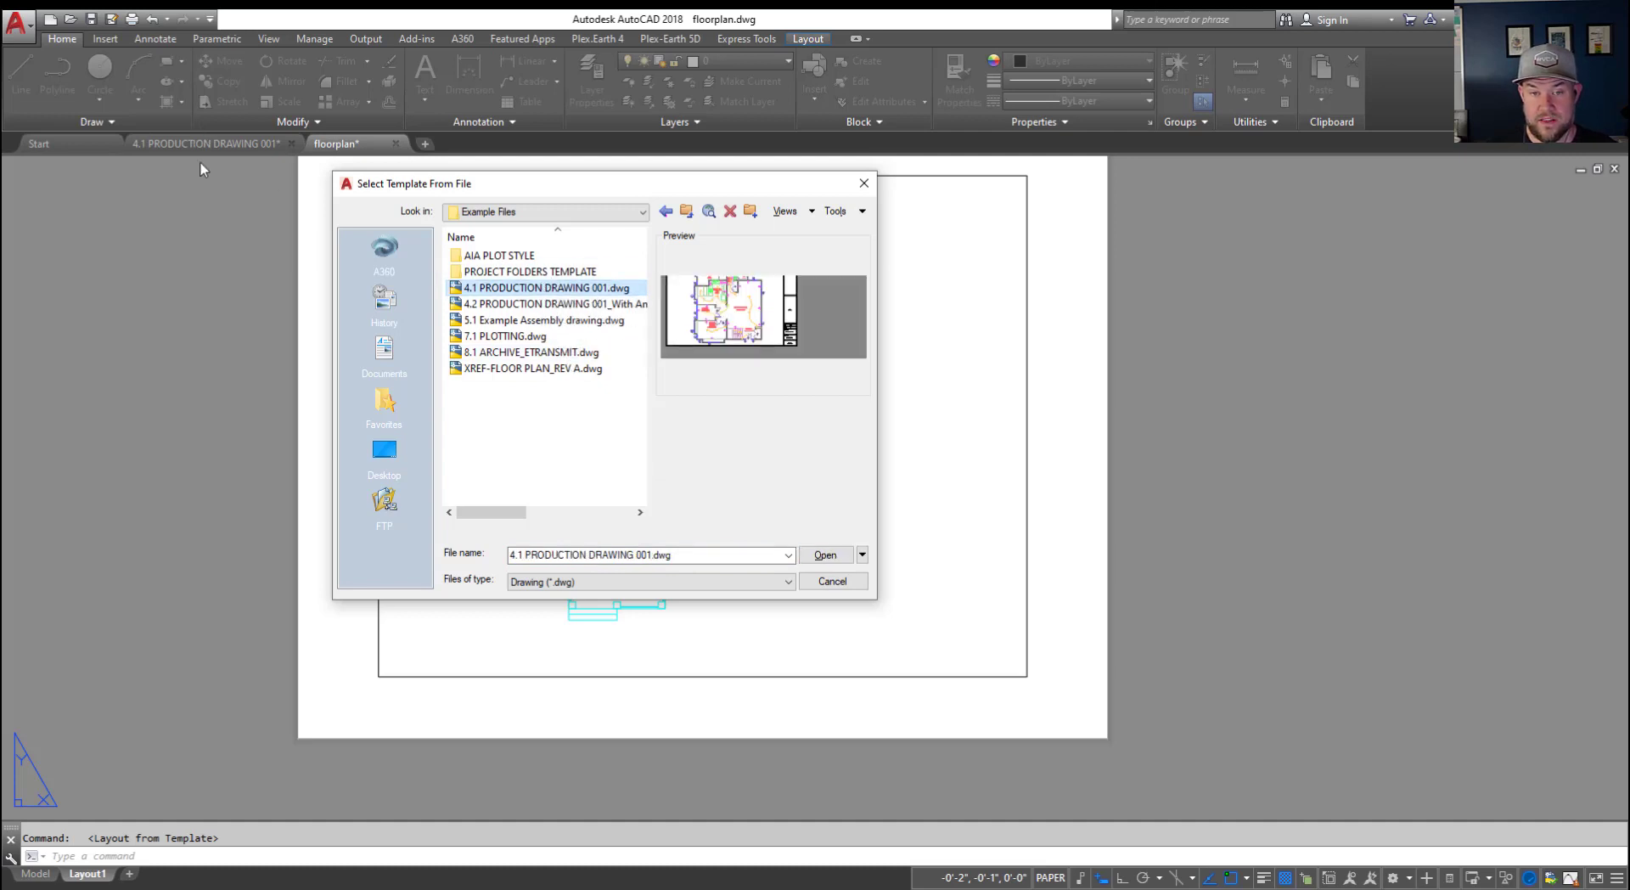
{"action": "left_click", "coordinate": [824, 555]}
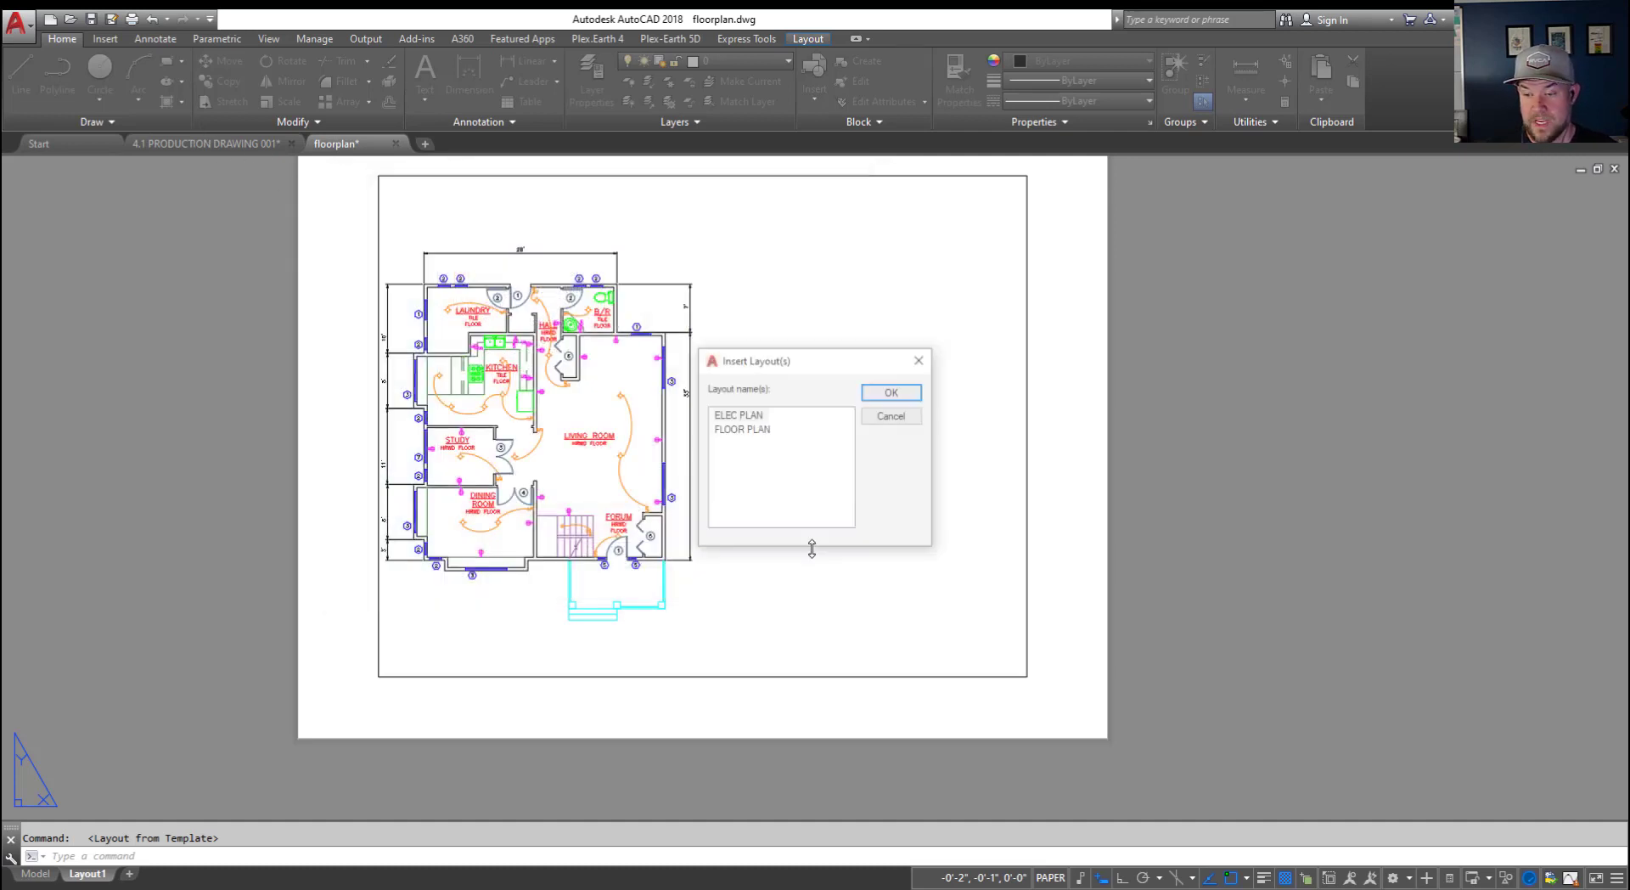
Import both the FLOOR PLAN and ELEC PLAN layouts into floorplan.dwg
{"action": "left_click", "coordinate": [745, 434]}
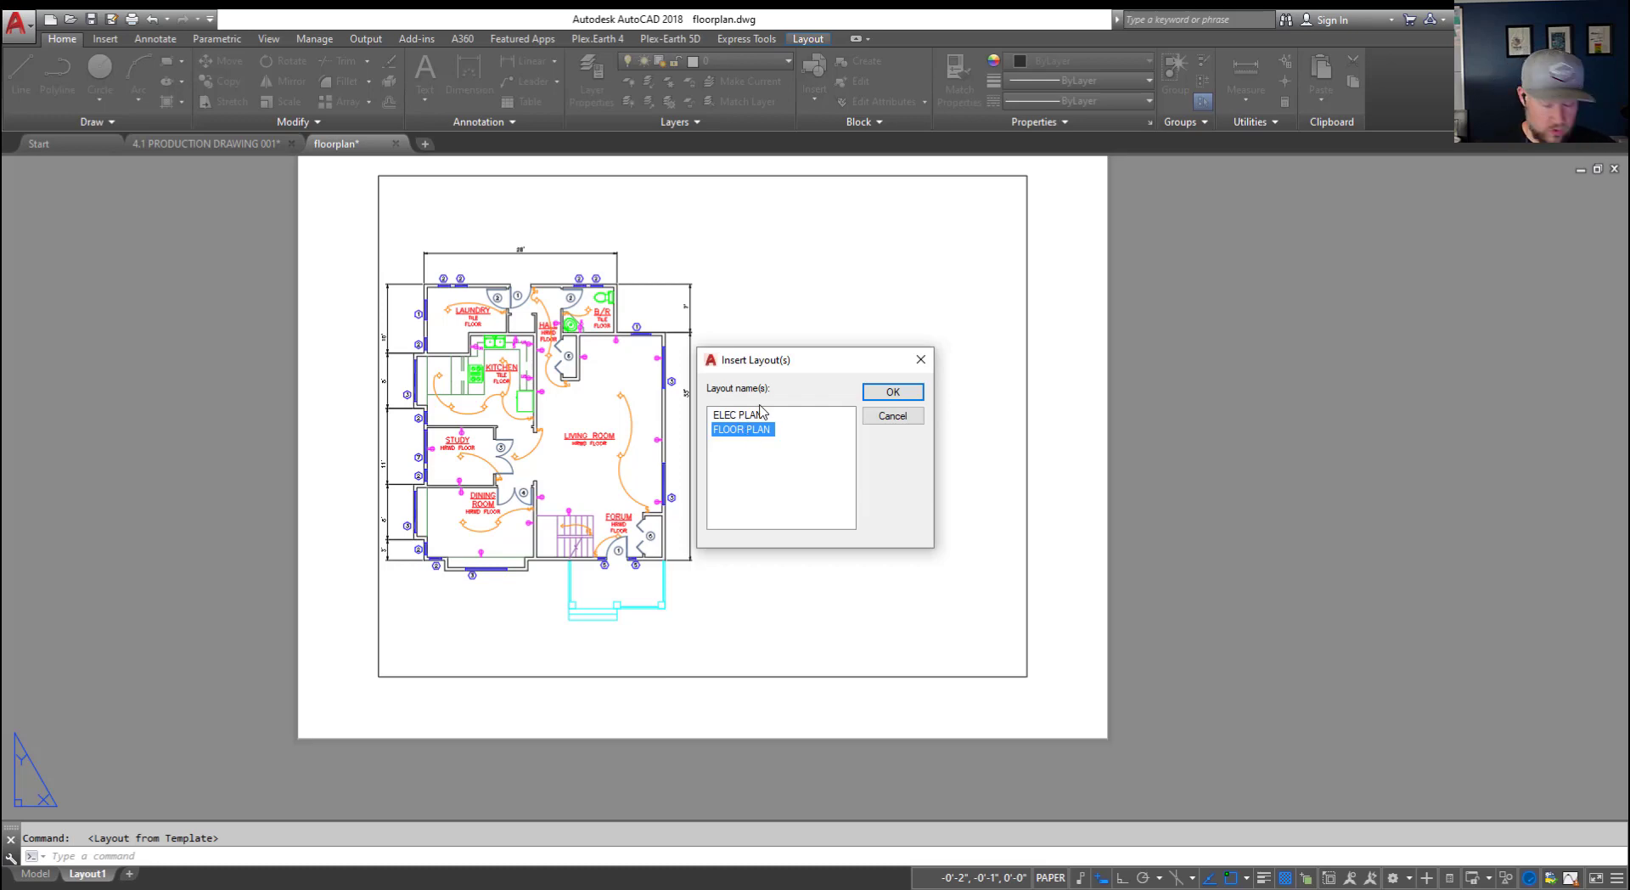
{"action": "left_click", "coordinate": [761, 414], "text": "shift"}
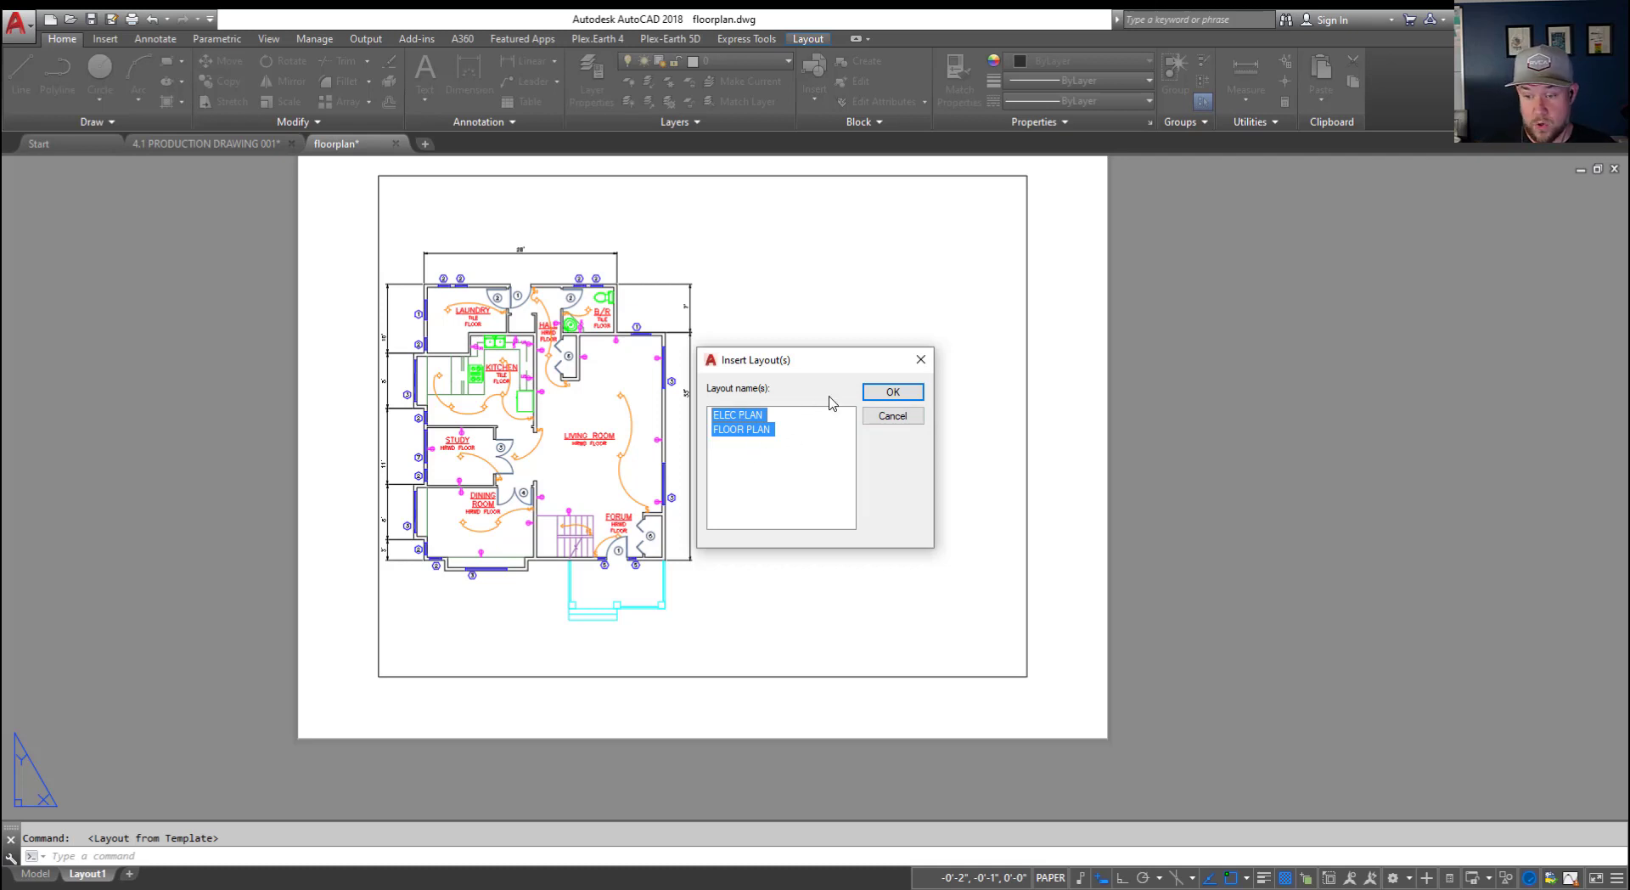
{"action": "left_click", "coordinate": [890, 391]}
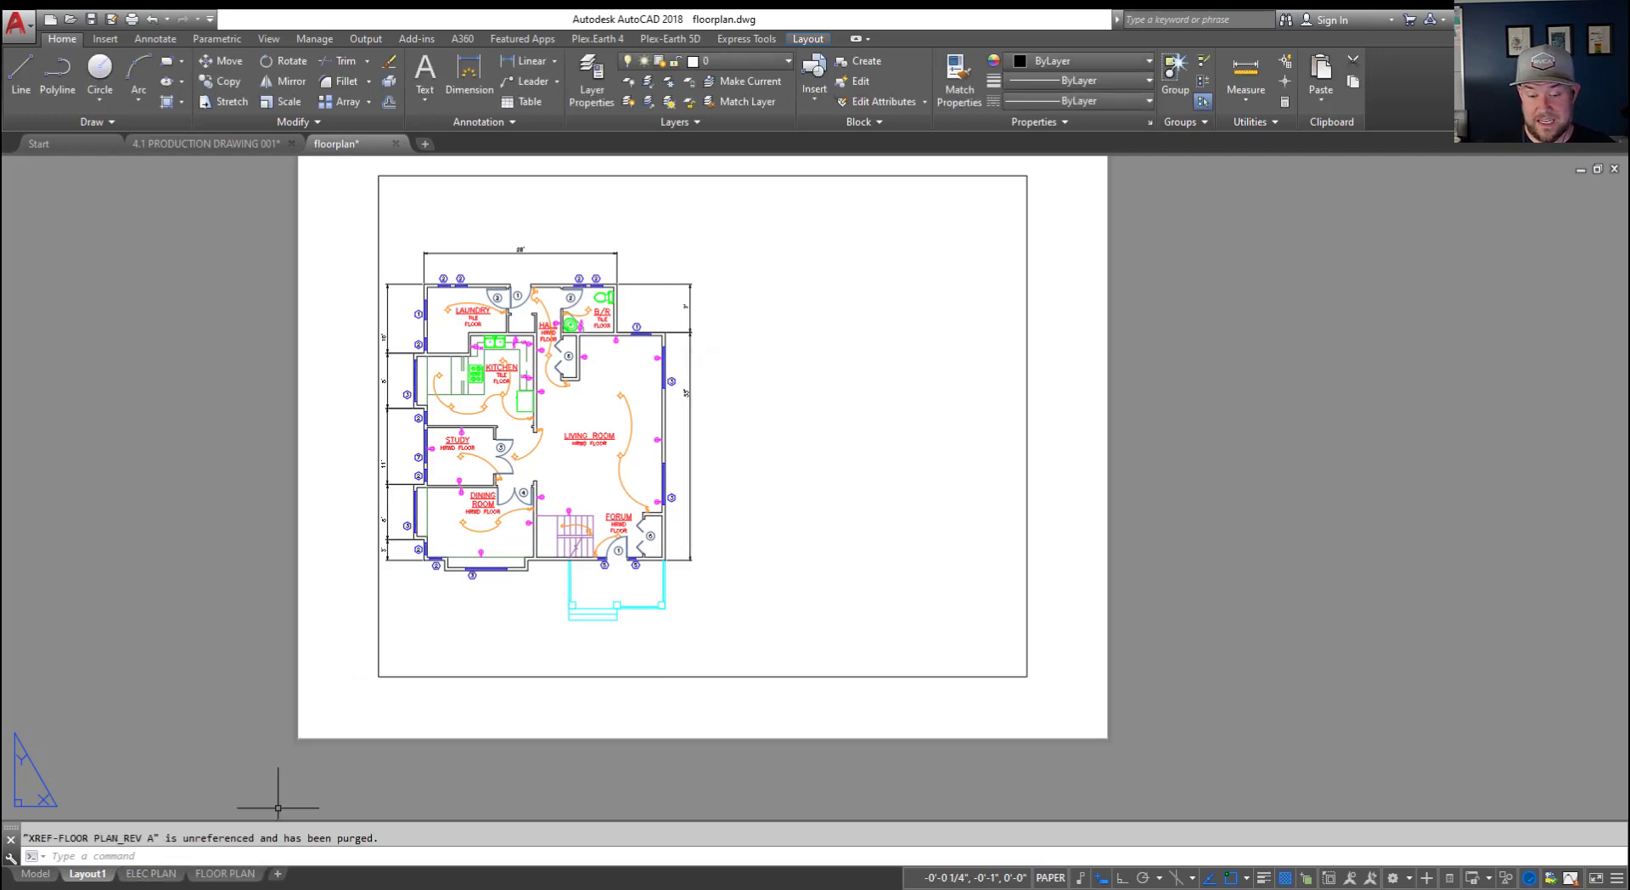
Show the FLOOR PLAN layout and centre the whole sheet in the window
{"action": "left_click", "coordinate": [213, 877]}
{"action": "mouse_move", "coordinate": [553, 762]}
{"action": "middle_mouse_down"}
{"action": "mouse_move", "coordinate": [619, 611]}
{"action": "mouse_move", "coordinate": [680, 679]}
{"action": "mouse_move", "coordinate": [687, 569]}
{"action": "middle_mouse_up"}
{"action": "scroll", "coordinate": [848, 577], "scroll_direction": "down", "scroll_amount": 3}
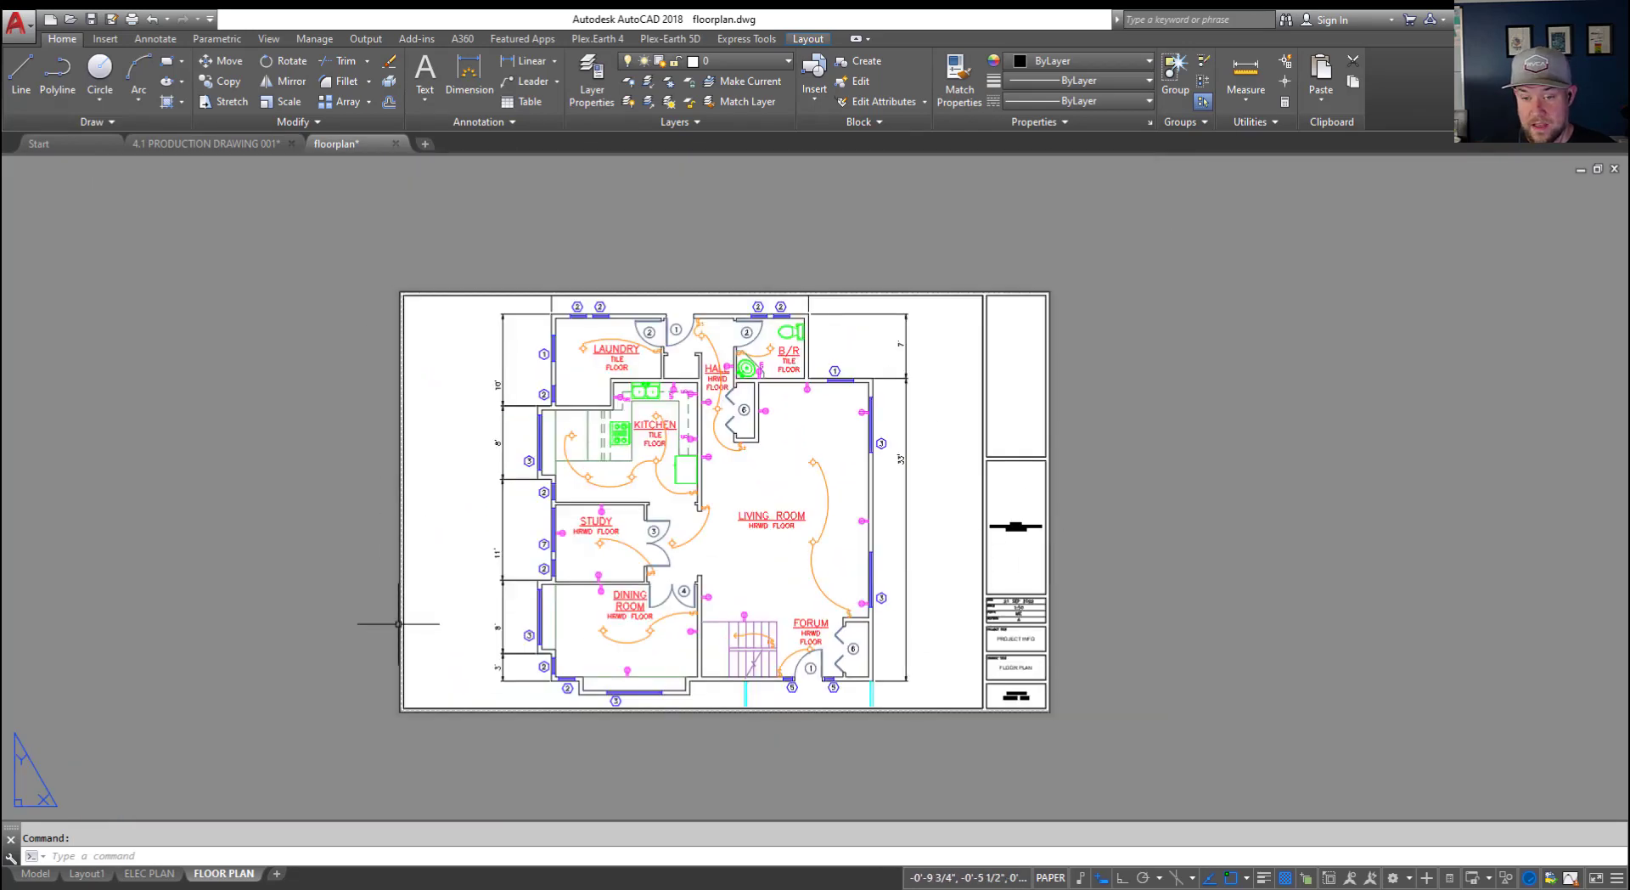
{"action": "middle_click_drag", "start_coordinate": [887, 519], "coordinate": [761, 473]}
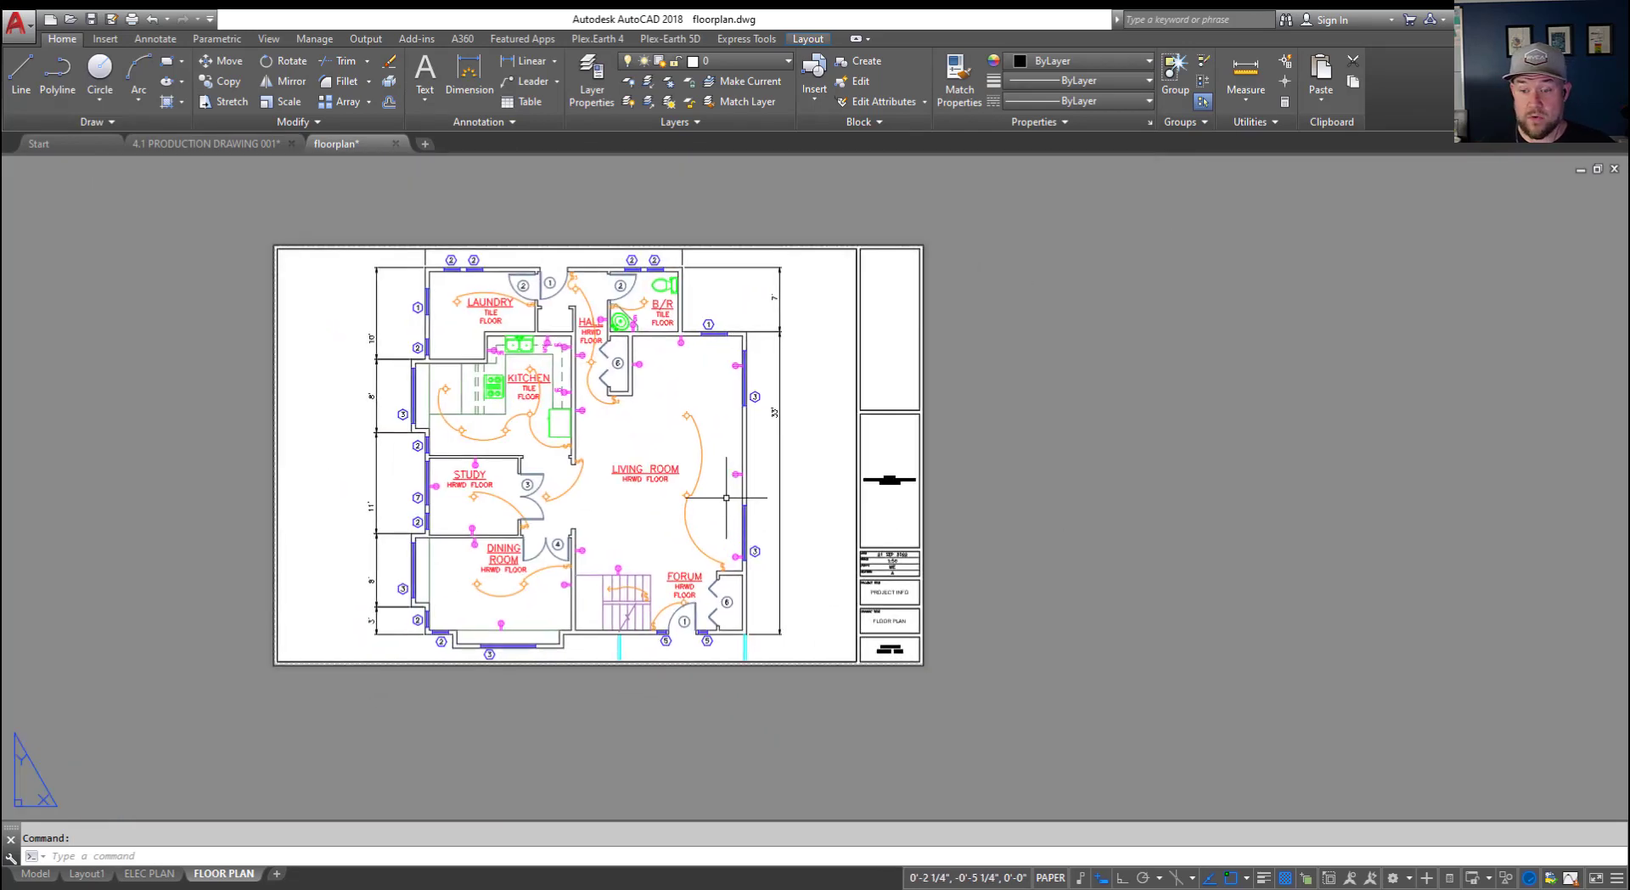
Pan the floor plan inside its 1:50 viewport, then return to the paper sheet
{"action": "double_click", "coordinate": [837, 455]}
{"action": "mouse_move", "coordinate": [797, 473]}
{"action": "middle_mouse_down"}
{"action": "mouse_move", "coordinate": [767, 440]}
{"action": "mouse_move", "coordinate": [753, 473]}
{"action": "mouse_move", "coordinate": [775, 459]}
{"action": "middle_mouse_up"}
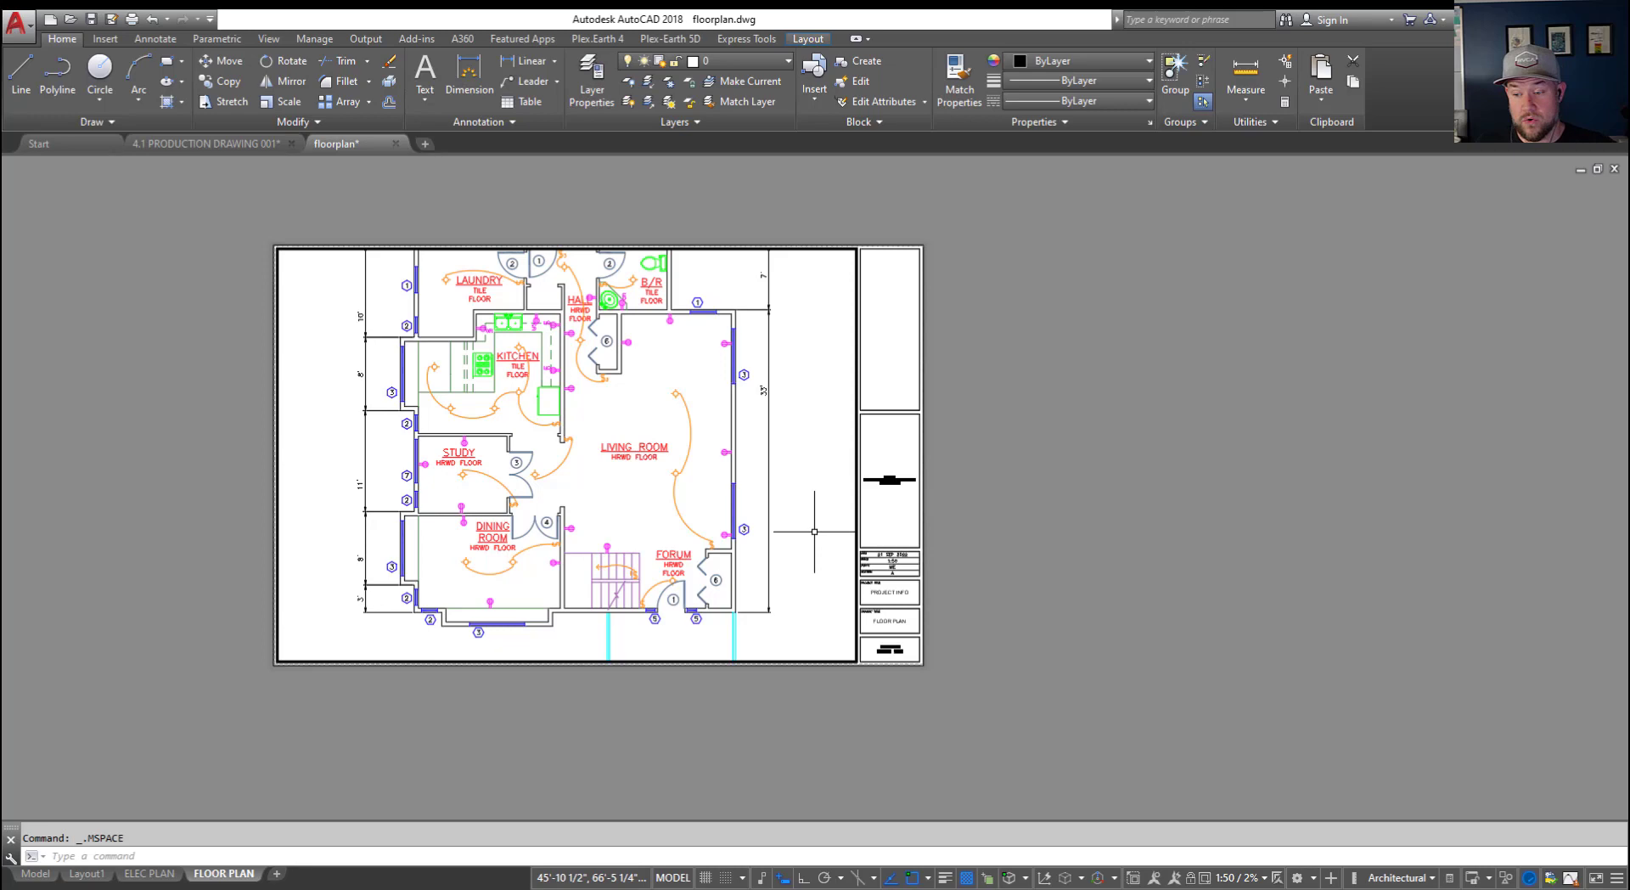
{"action": "scroll", "coordinate": [853, 624], "scroll_direction": "up", "scroll_amount": 4}
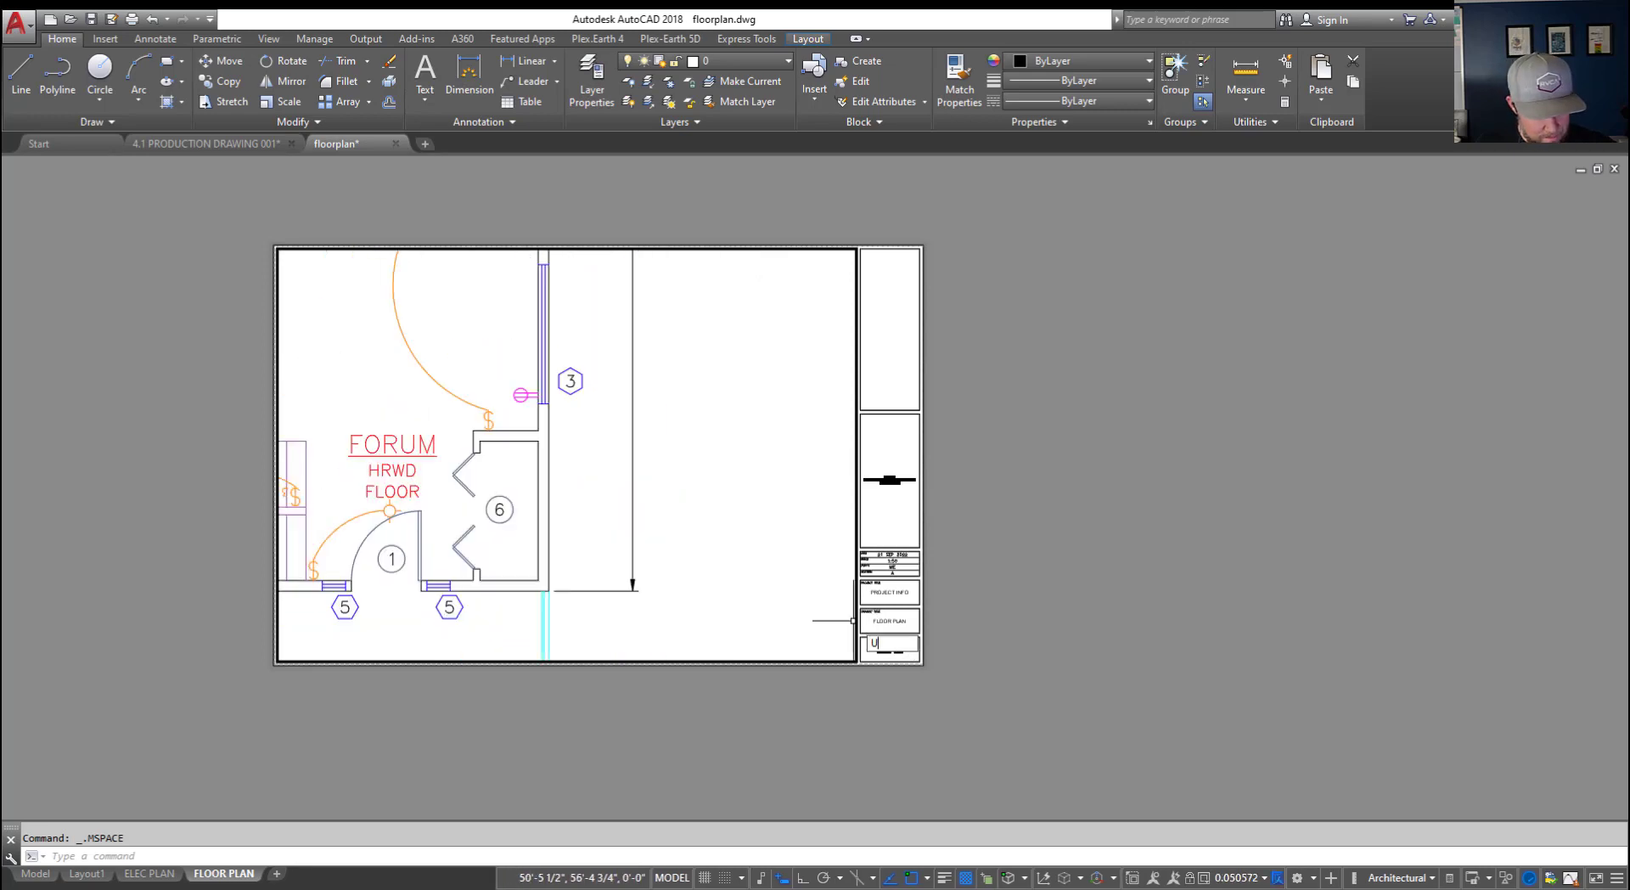
{"action": "scroll", "coordinate": [875, 662], "scroll_direction": "down", "scroll_amount": 4}
{"action": "double_click", "coordinate": [1023, 557]}
{"action": "scroll", "coordinate": [893, 632], "scroll_direction": "up", "scroll_amount": 4}
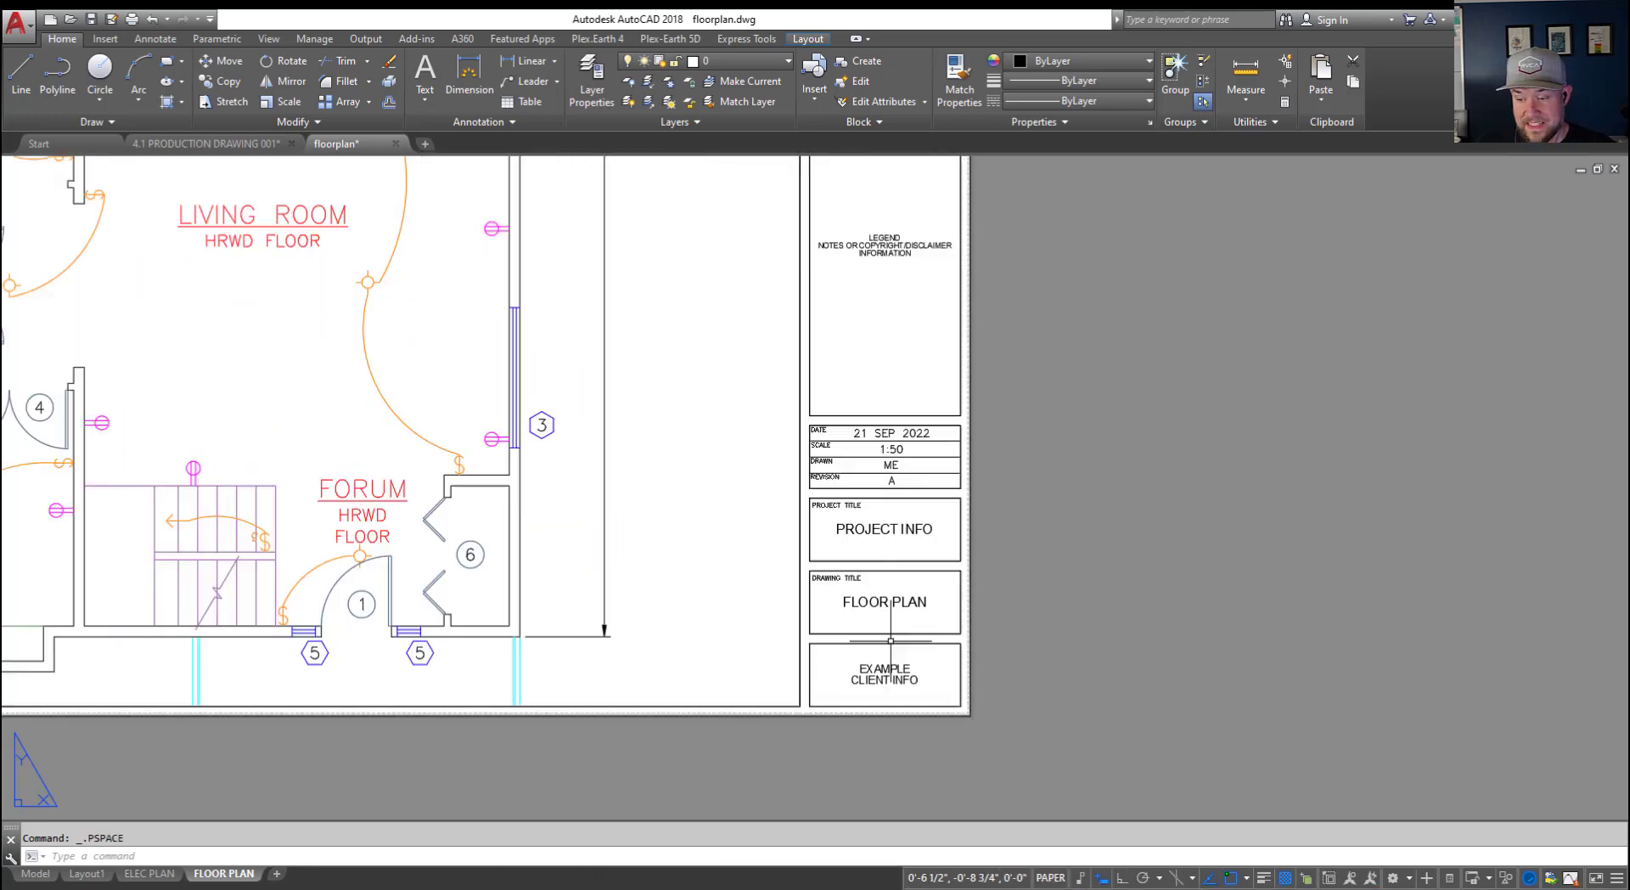
{"action": "scroll", "coordinate": [953, 602], "scroll_direction": "down", "scroll_amount": 3}
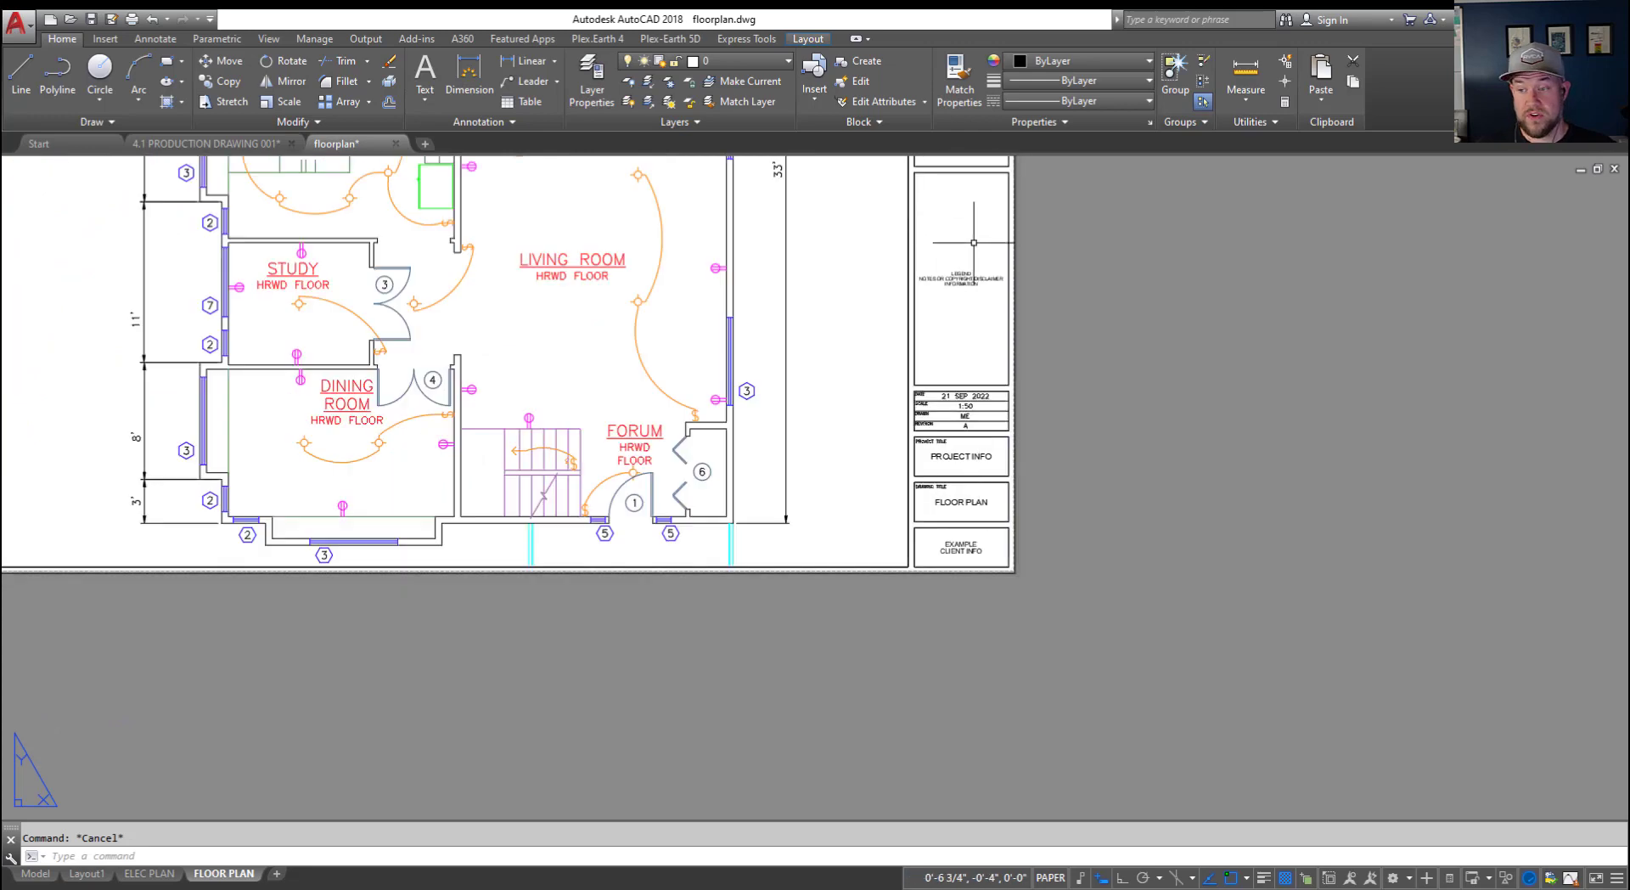
{"action": "scroll", "coordinate": [952, 603], "scroll_direction": "up", "scroll_amount": 1}
{"action": "middle_click_drag", "start_coordinate": [953, 325], "coordinate": [968, 381]}
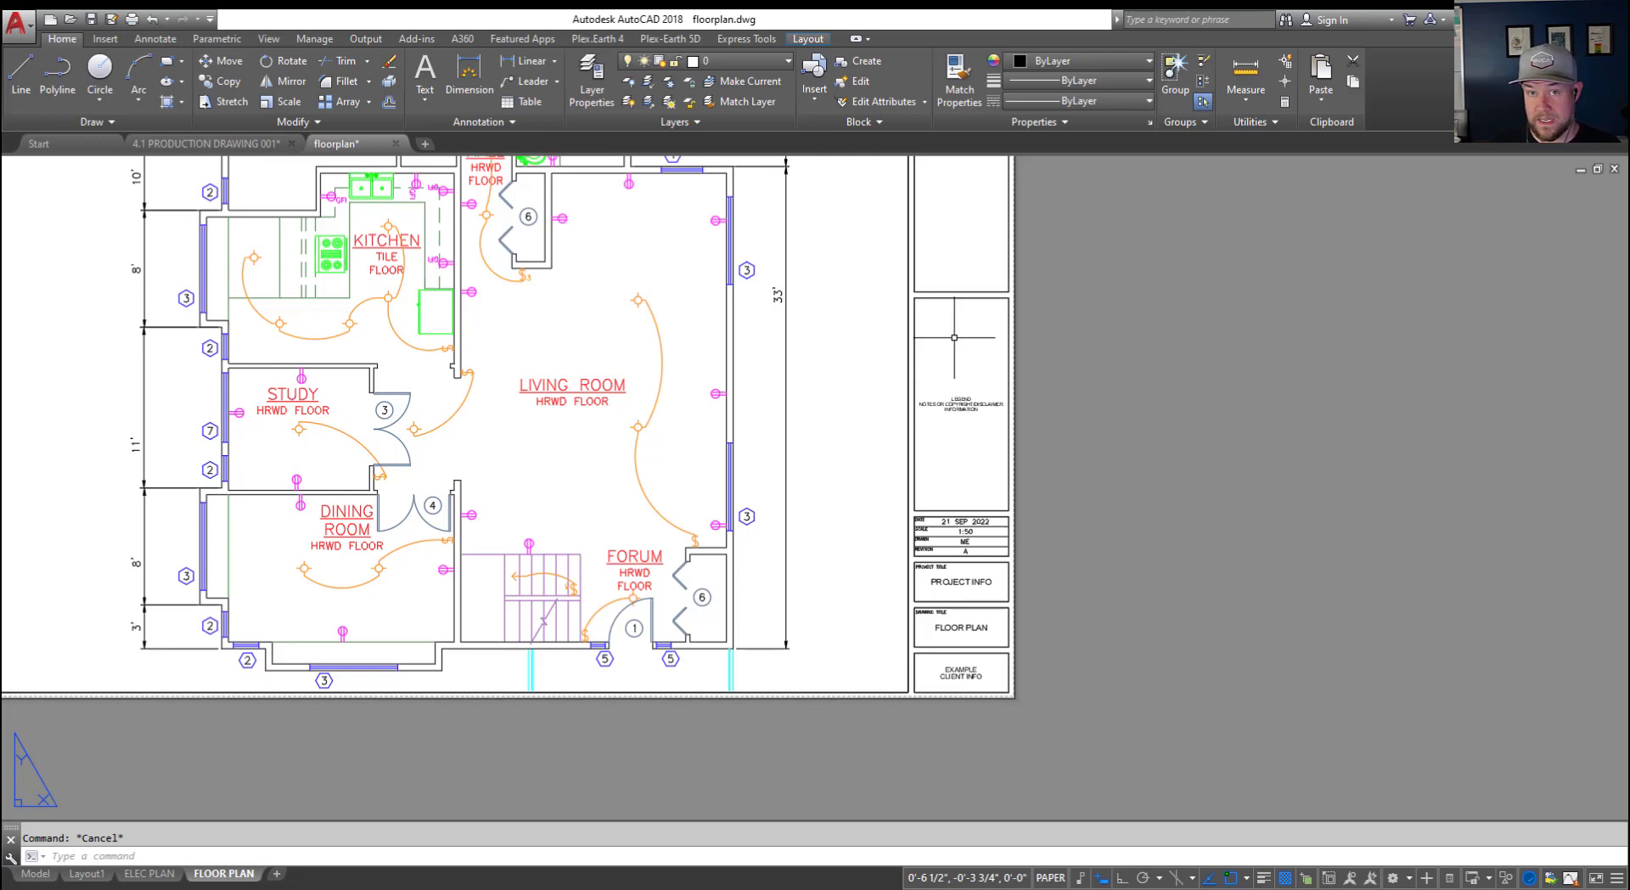
Show the ELEC PLAN layout and frame its sheet in the window
{"action": "left_click", "coordinate": [144, 874]}
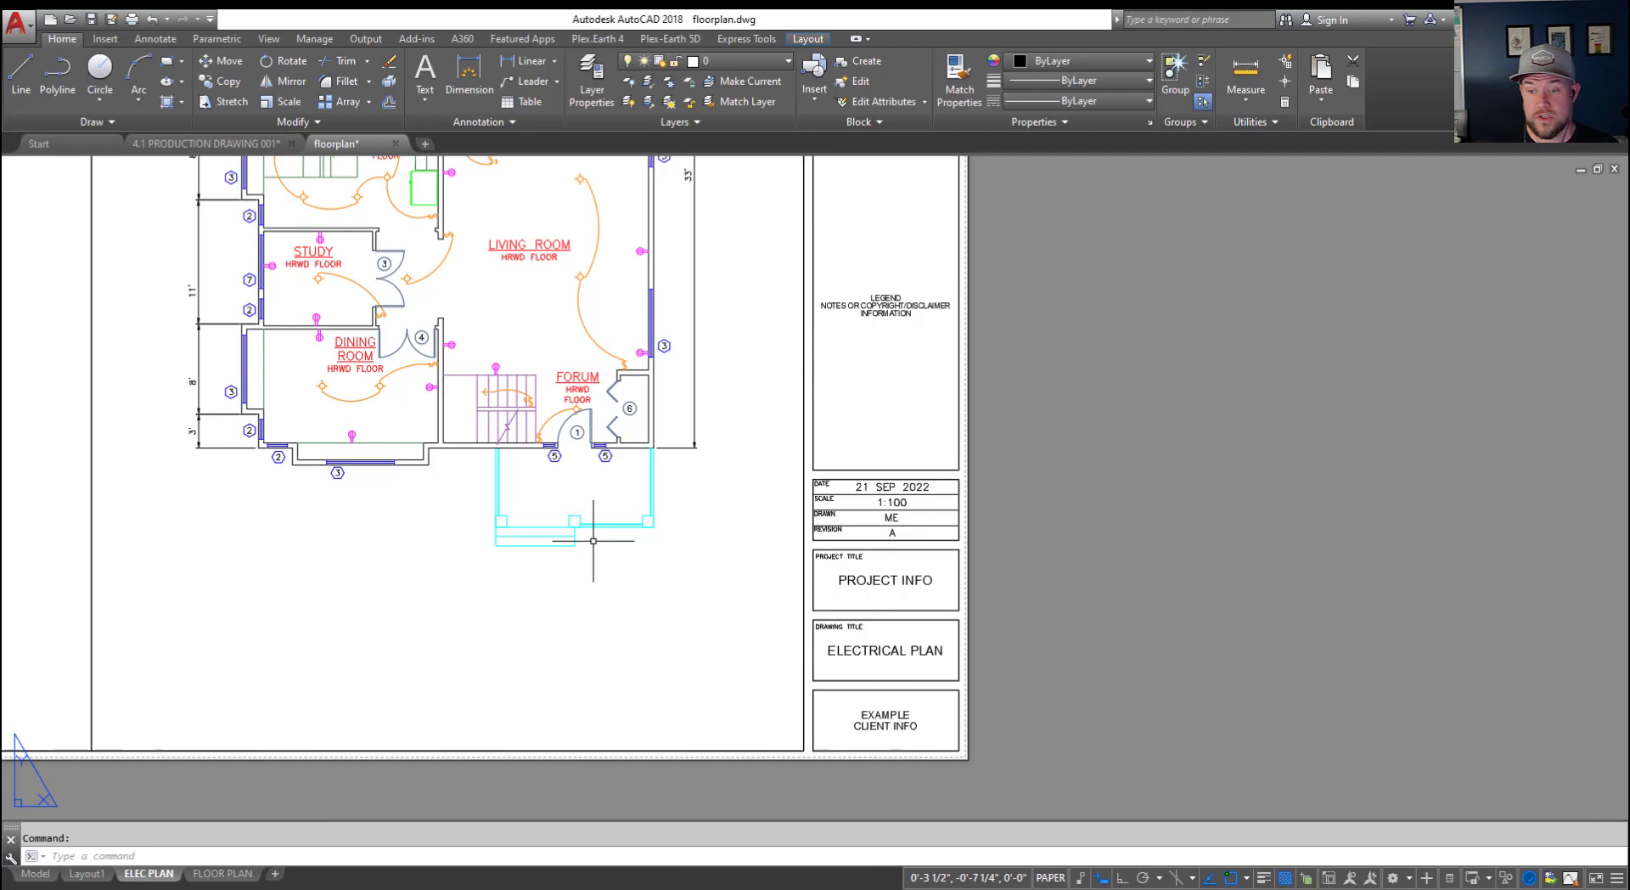
{"action": "mouse_move", "coordinate": [596, 543]}
{"action": "middle_mouse_down"}
{"action": "mouse_move", "coordinate": [654, 605]}
{"action": "mouse_move", "coordinate": [639, 657]}
{"action": "middle_mouse_up"}
{"action": "scroll", "coordinate": [654, 605], "scroll_direction": "down", "scroll_amount": 5}
{"action": "scroll", "coordinate": [645, 577], "scroll_direction": "up", "scroll_amount": 3}
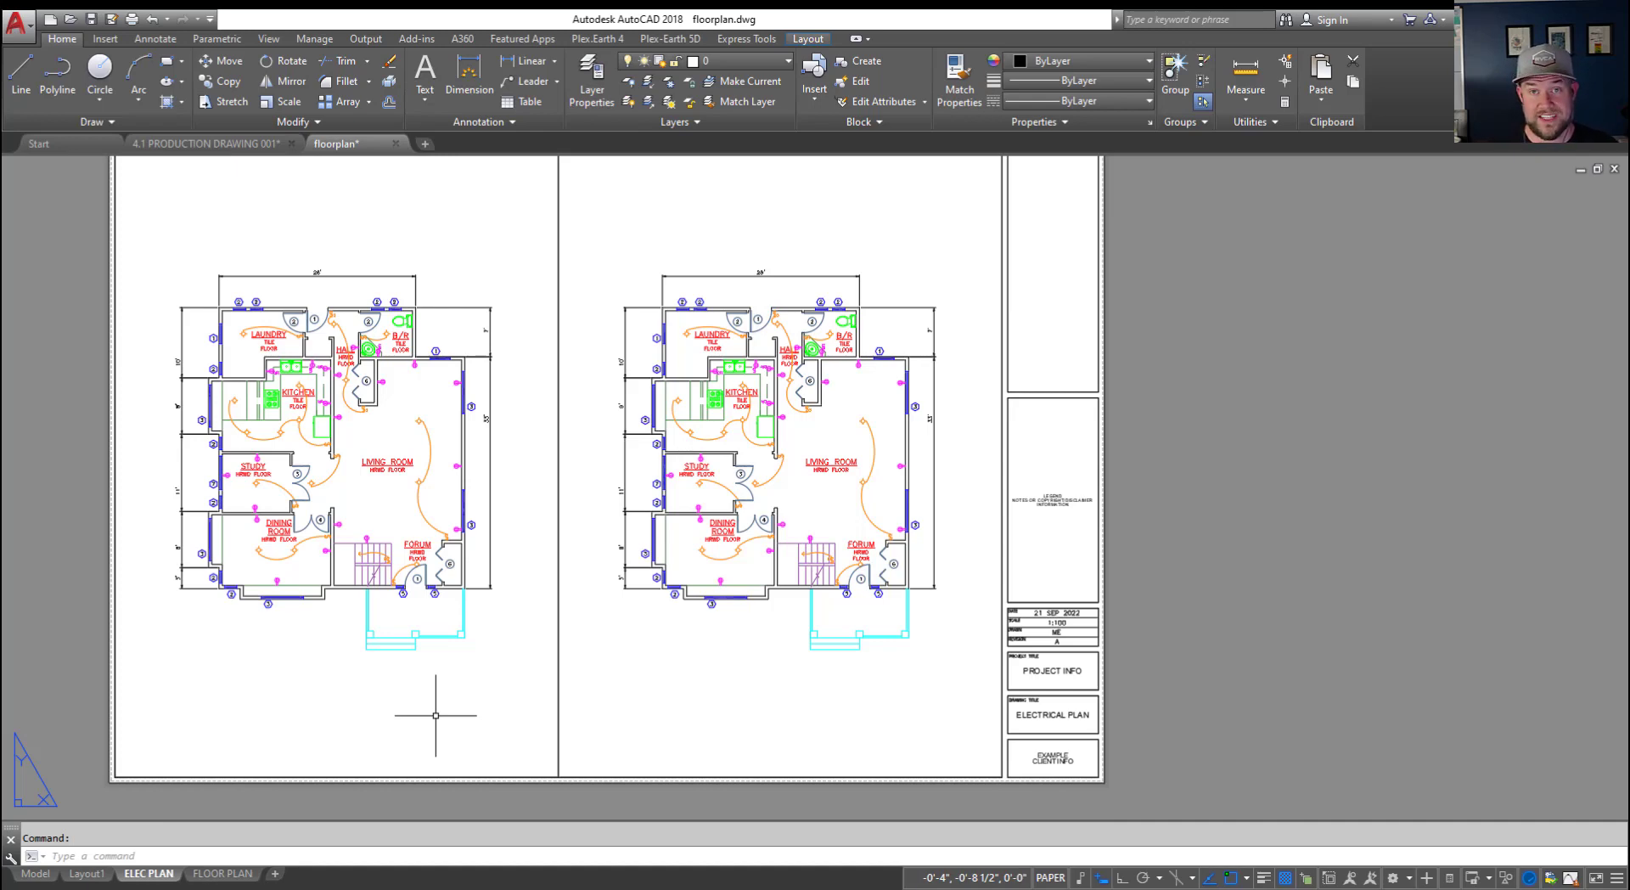
Reposition the floor plan inside the left viewport, then return to paper space
{"action": "double_click", "coordinate": [480, 688]}
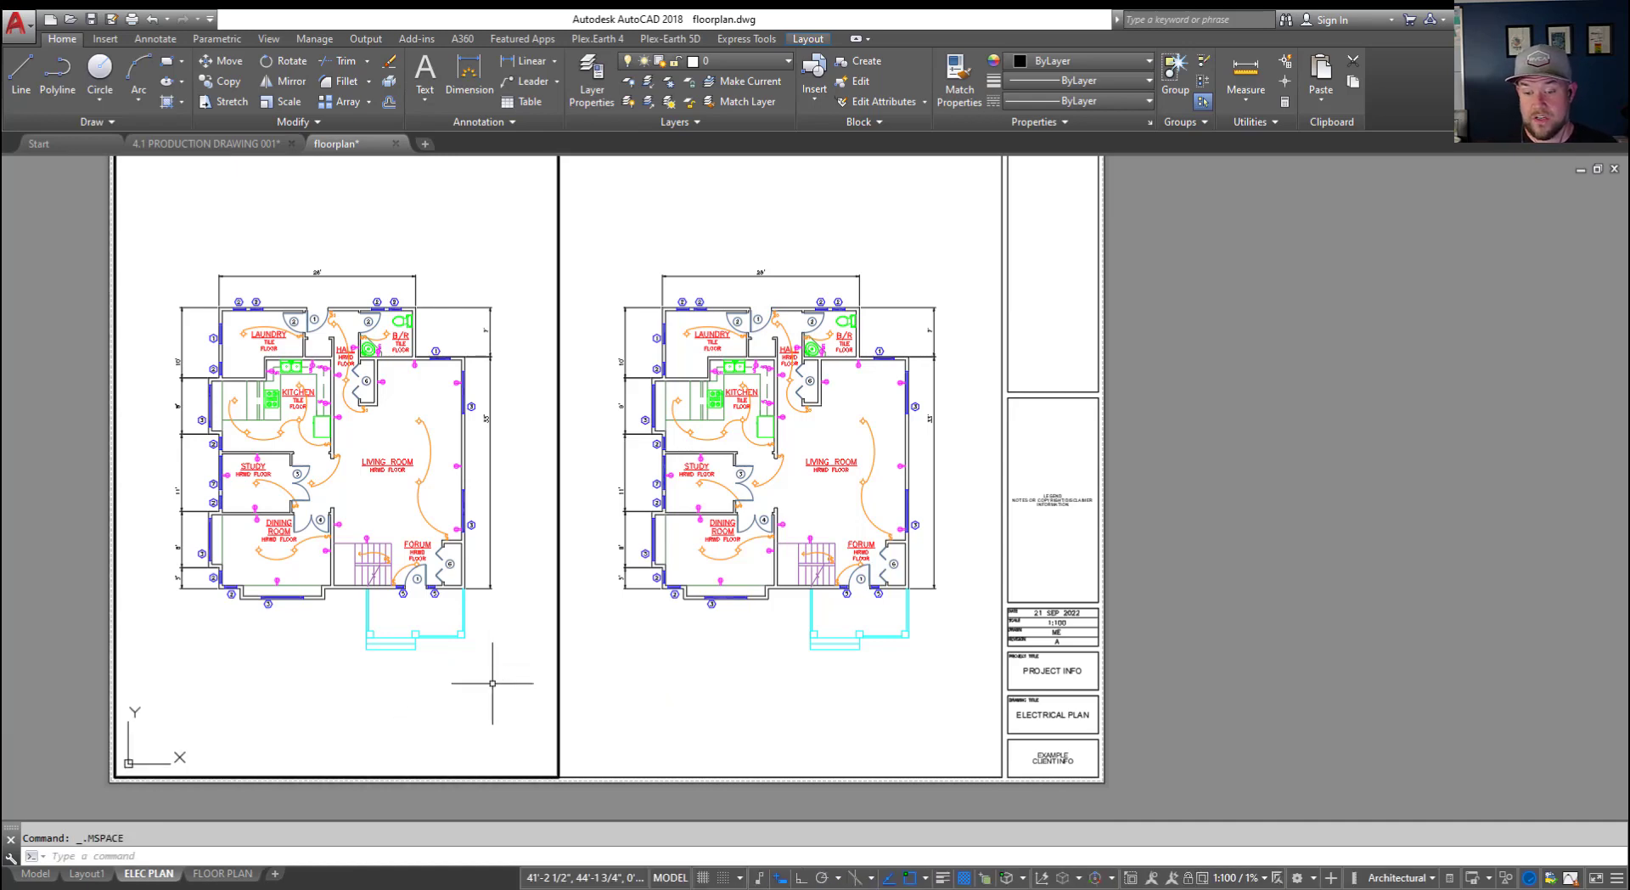
{"action": "mouse_move", "coordinate": [509, 629]}
{"action": "middle_mouse_down"}
{"action": "mouse_move", "coordinate": [389, 711]}
{"action": "mouse_move", "coordinate": [516, 666]}
{"action": "mouse_move", "coordinate": [528, 617]}
{"action": "middle_mouse_up"}
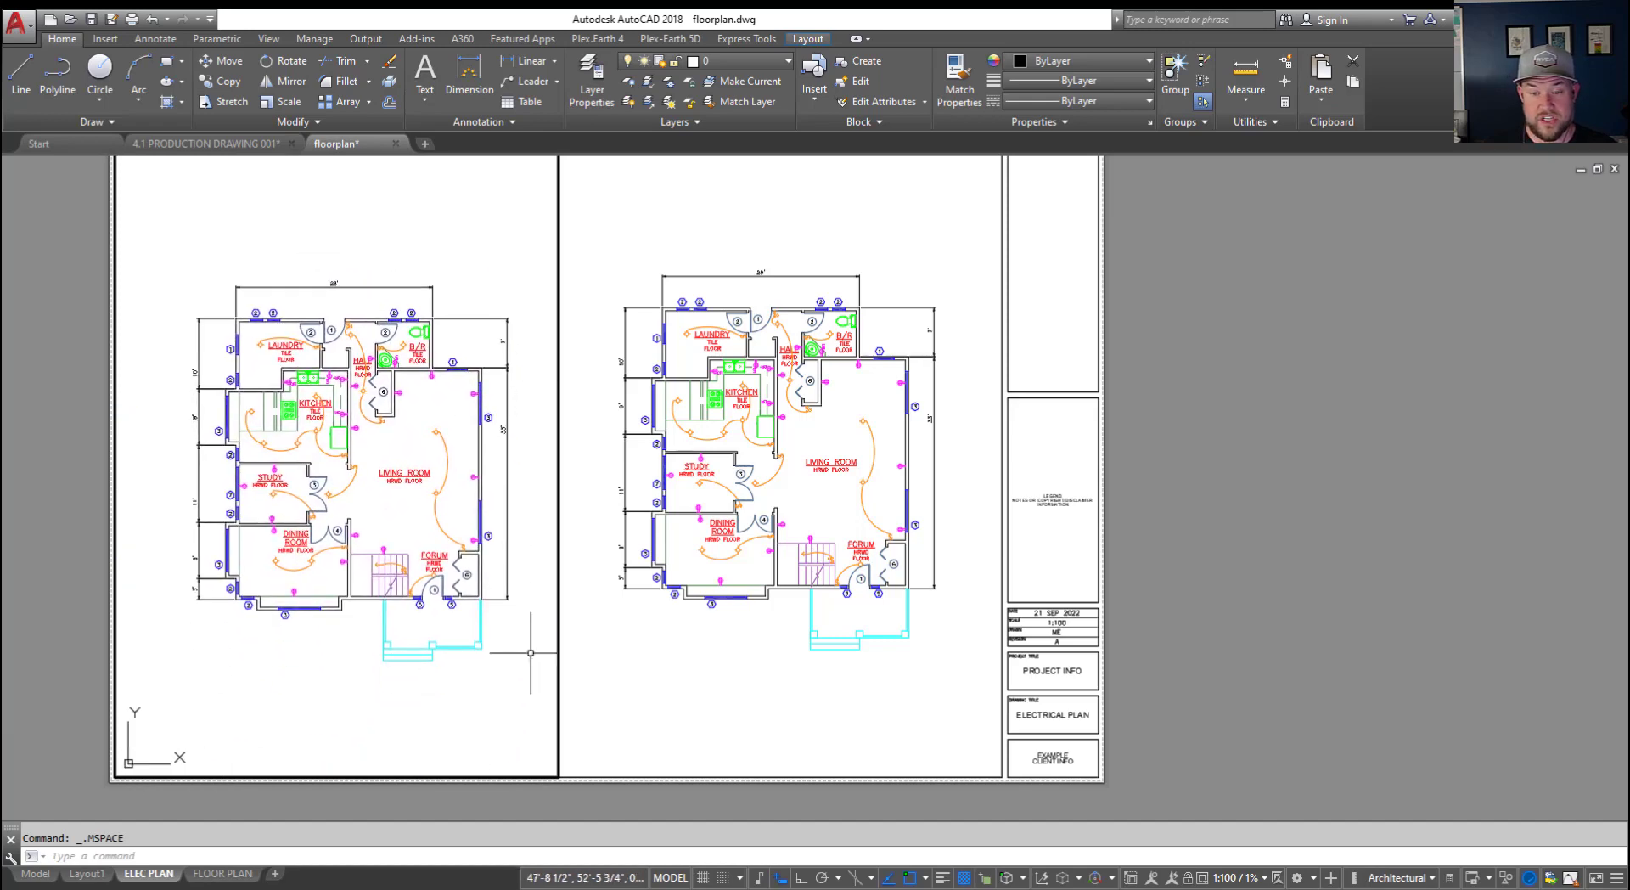
{"action": "double_click", "coordinate": [56, 570]}
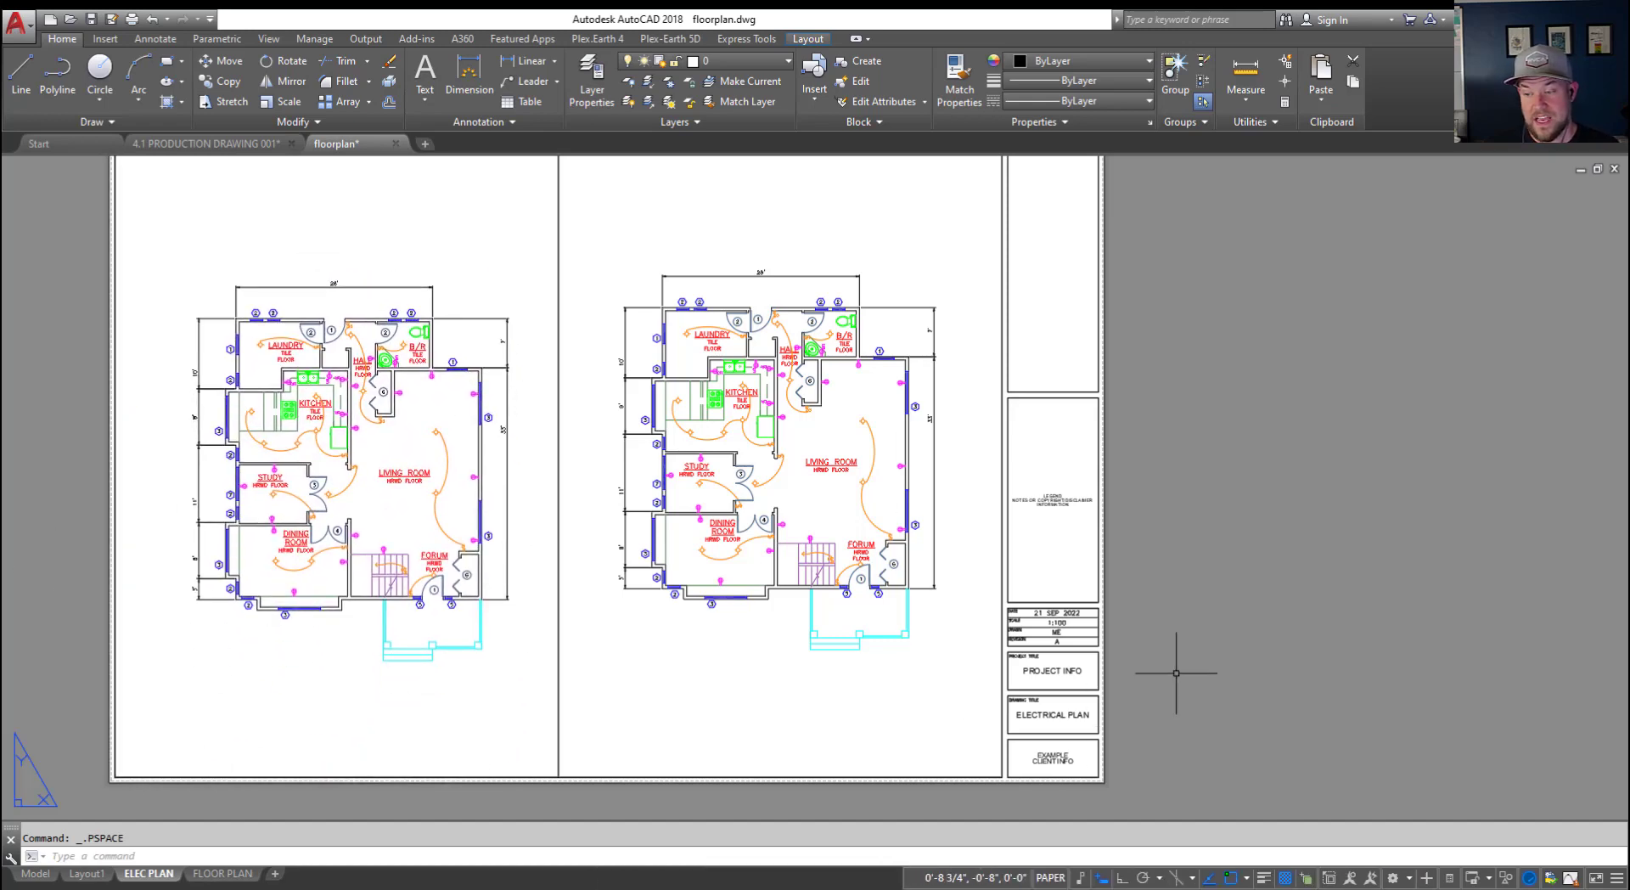